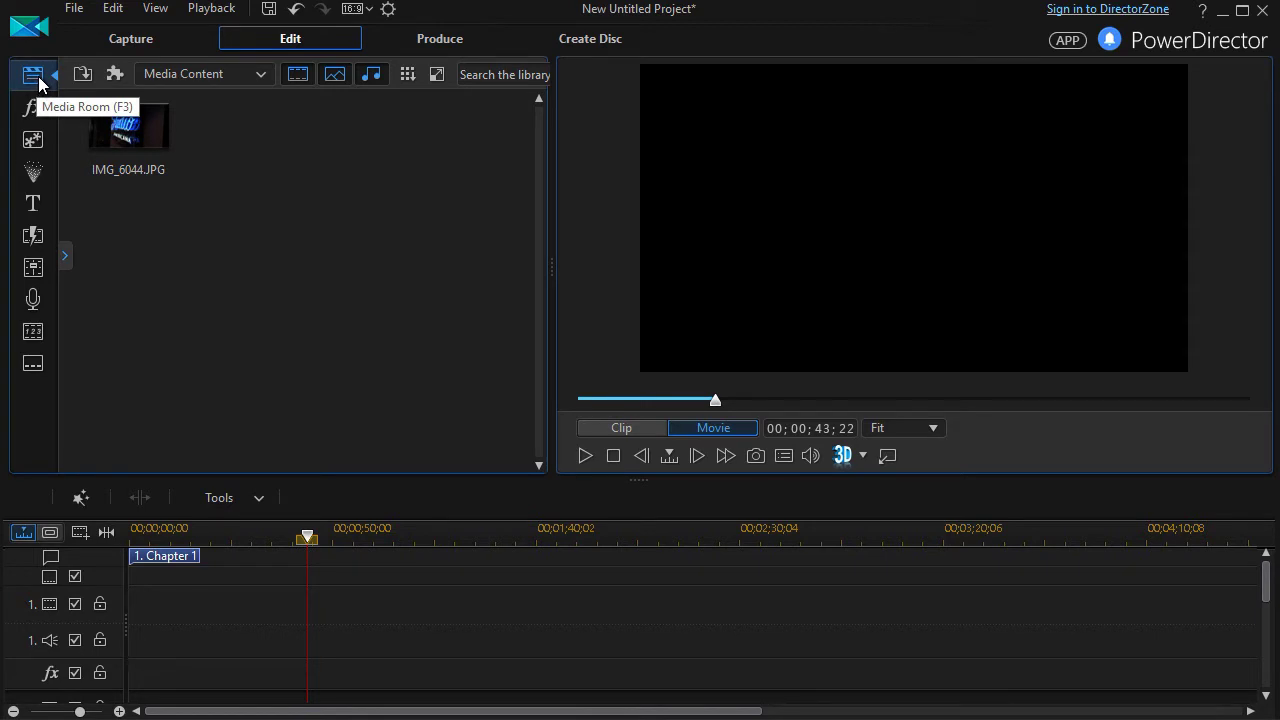
- From the Color Boards library, drag the 172,88,64 rust swatch onto video track 1 at 00;00;00;00
click(260, 77)
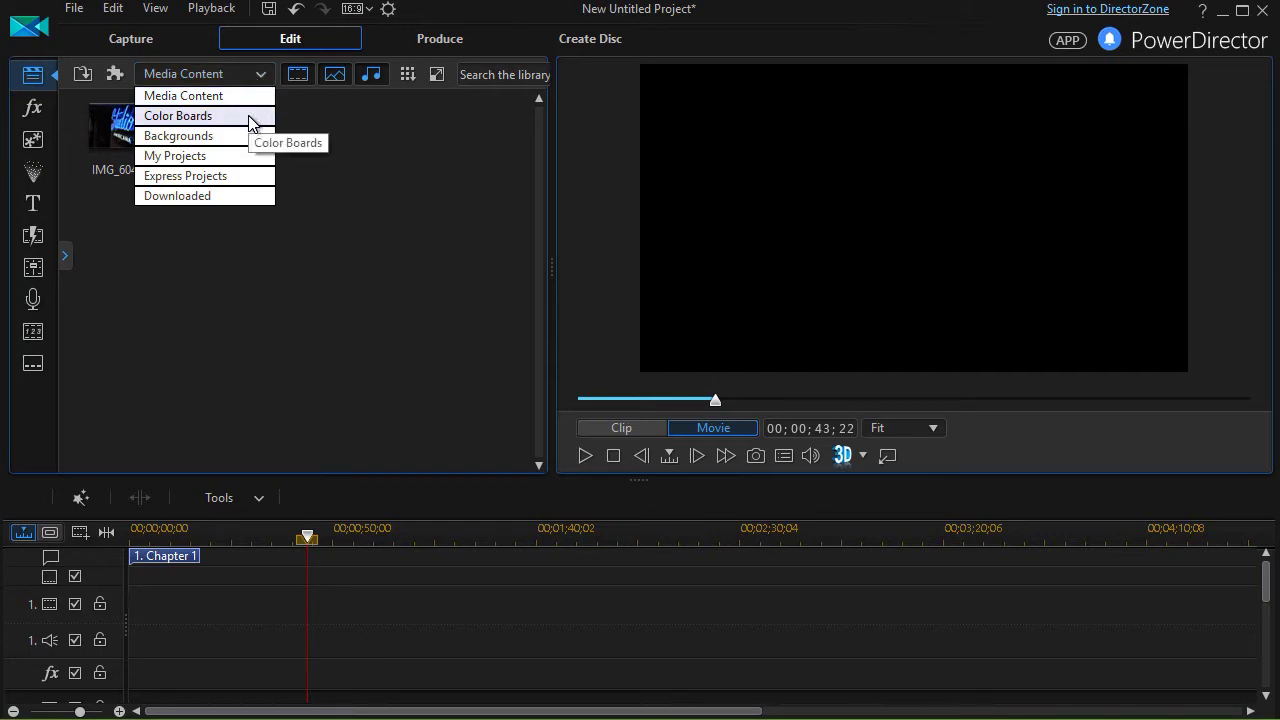
click(249, 117)
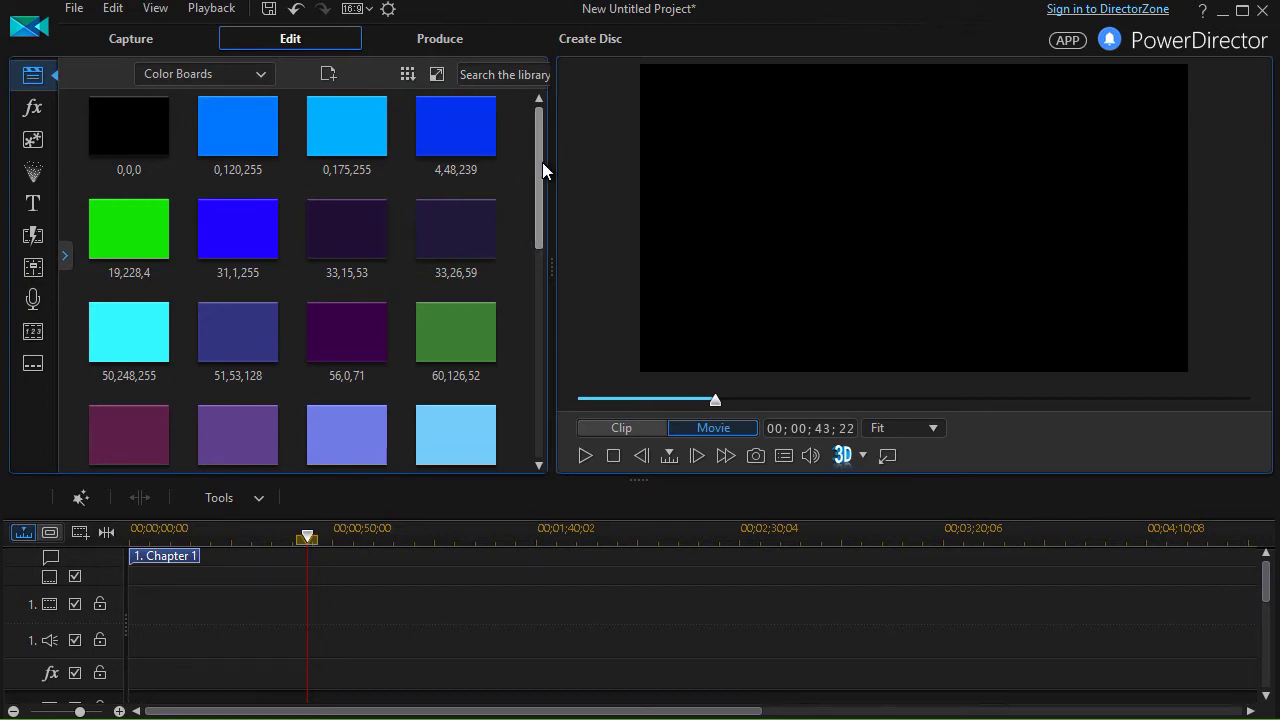
drag(540, 171, 555, 318)
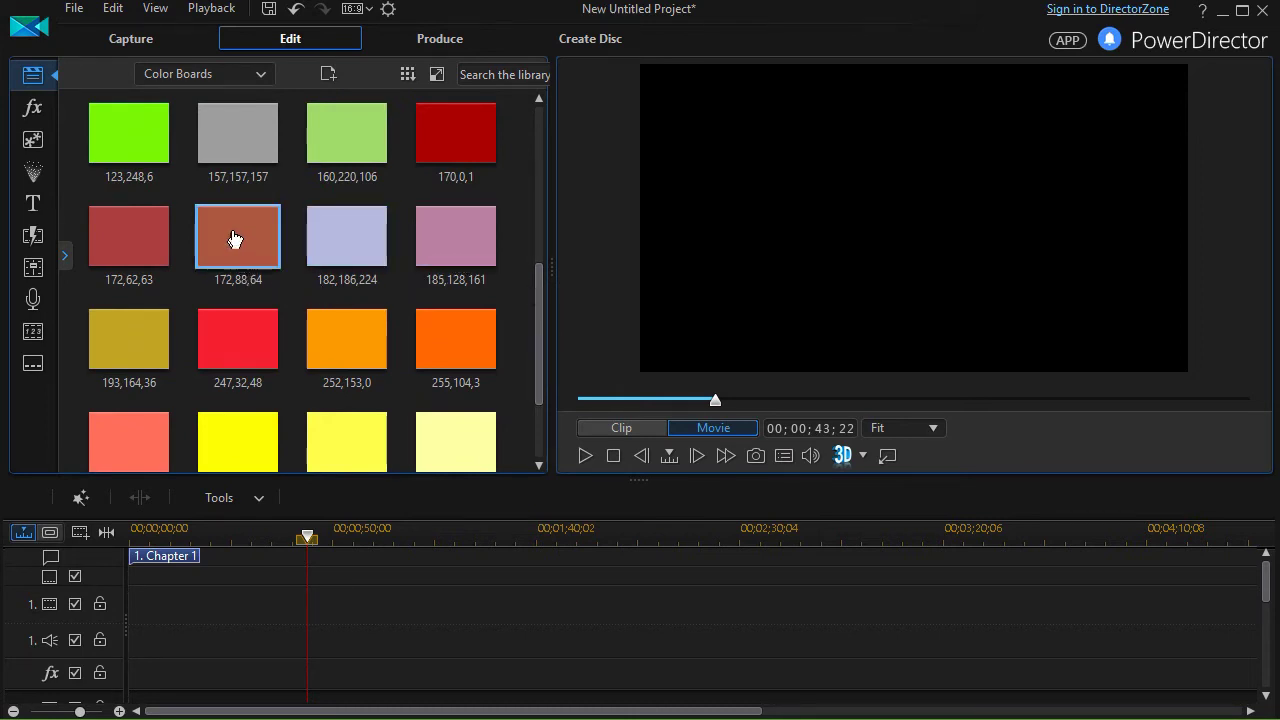
drag(235, 236, 164, 621)
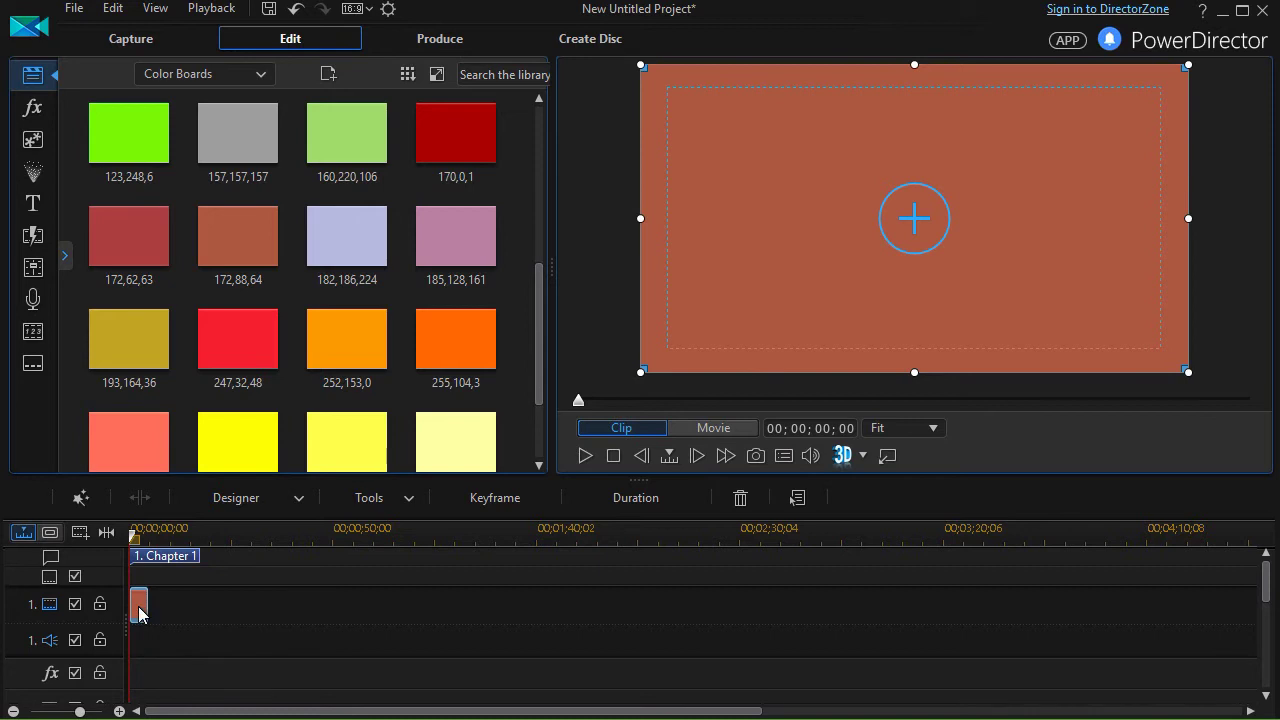
- Open the rust board in PiP Designer and shrink it toward the upper right
double_click(139, 612)
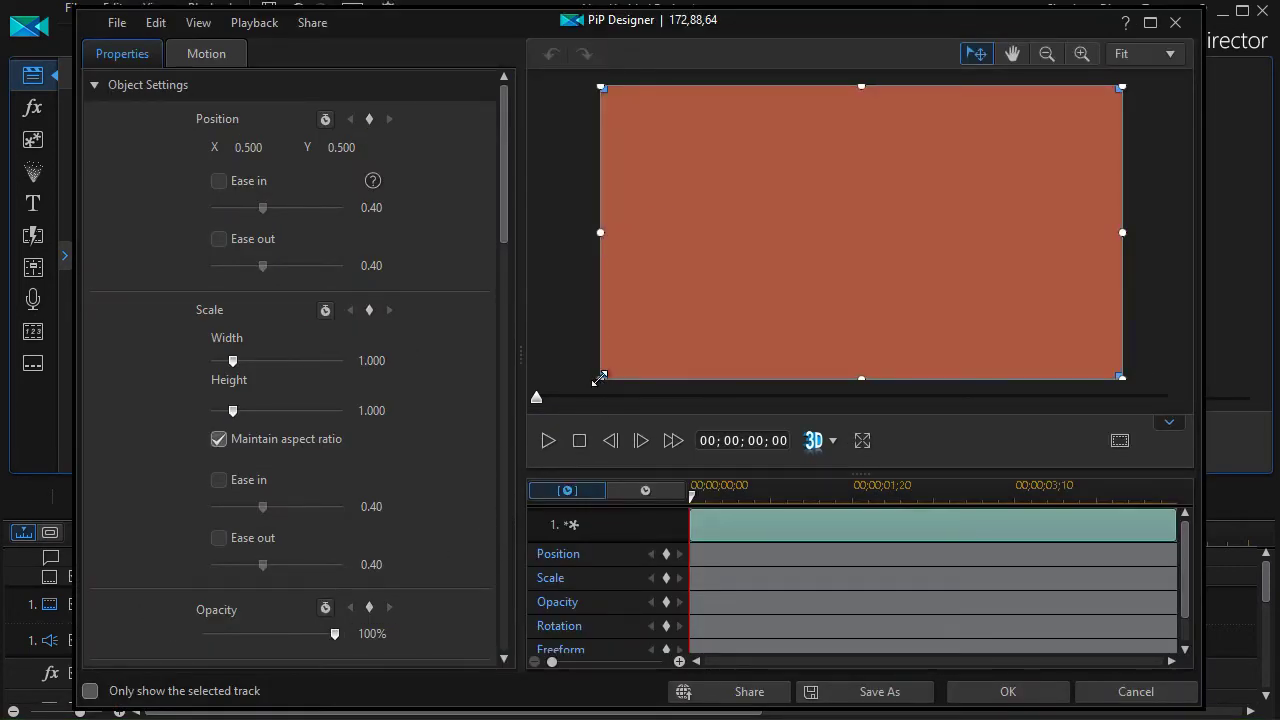
drag(600, 378, 892, 232)
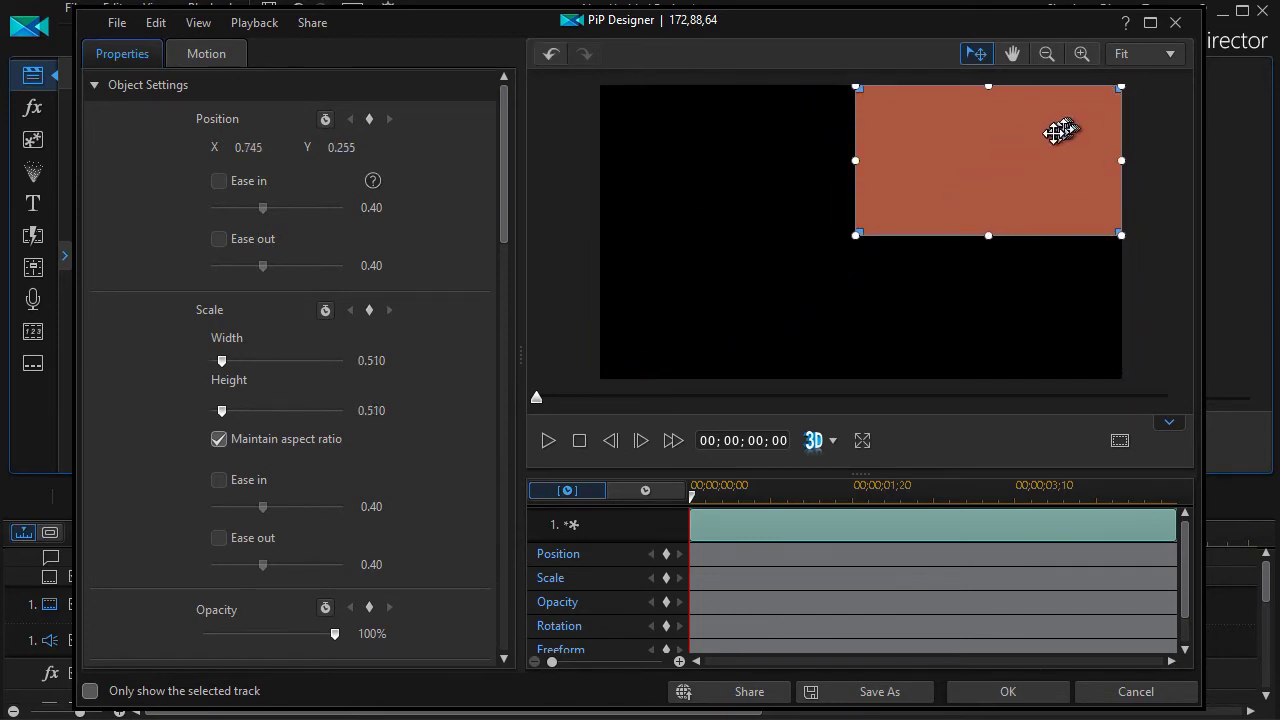
drag(1042, 134, 810, 204)
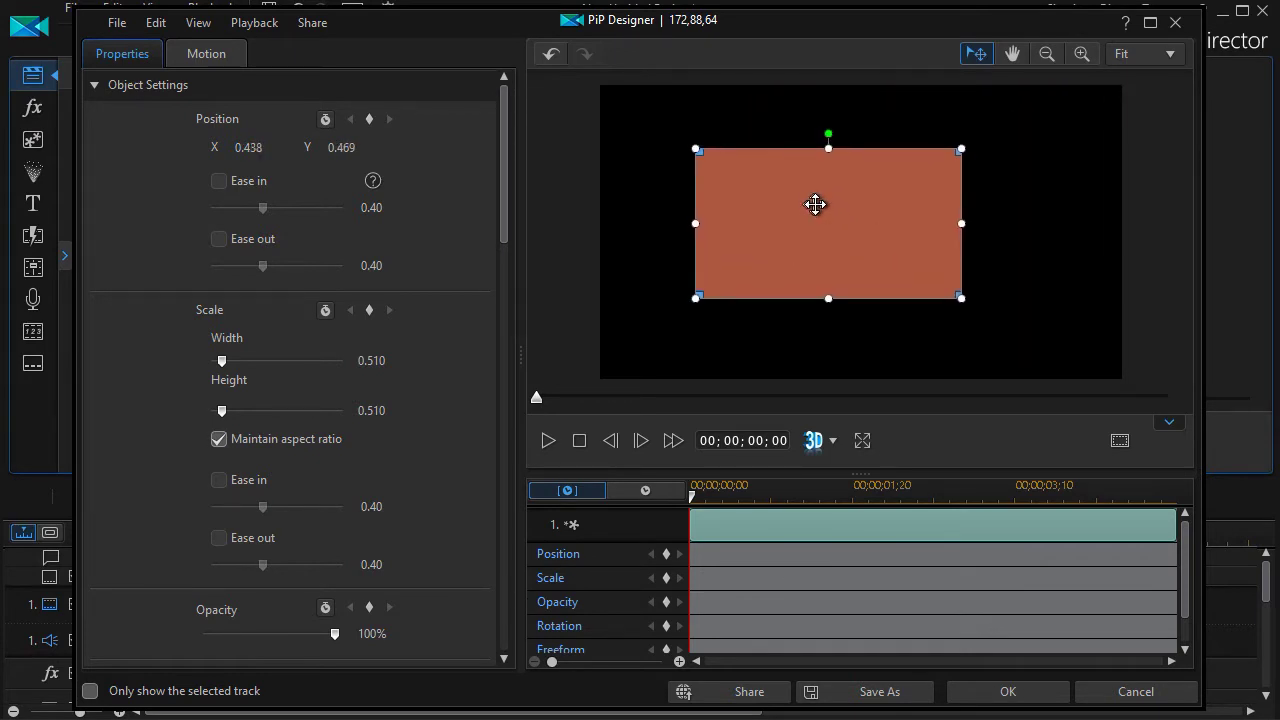
- Unlock aspect ratio and stretch it into a 0.573 × 0.197 bar at position 0.637/0.769
click(220, 440)
drag(828, 149, 826, 240)
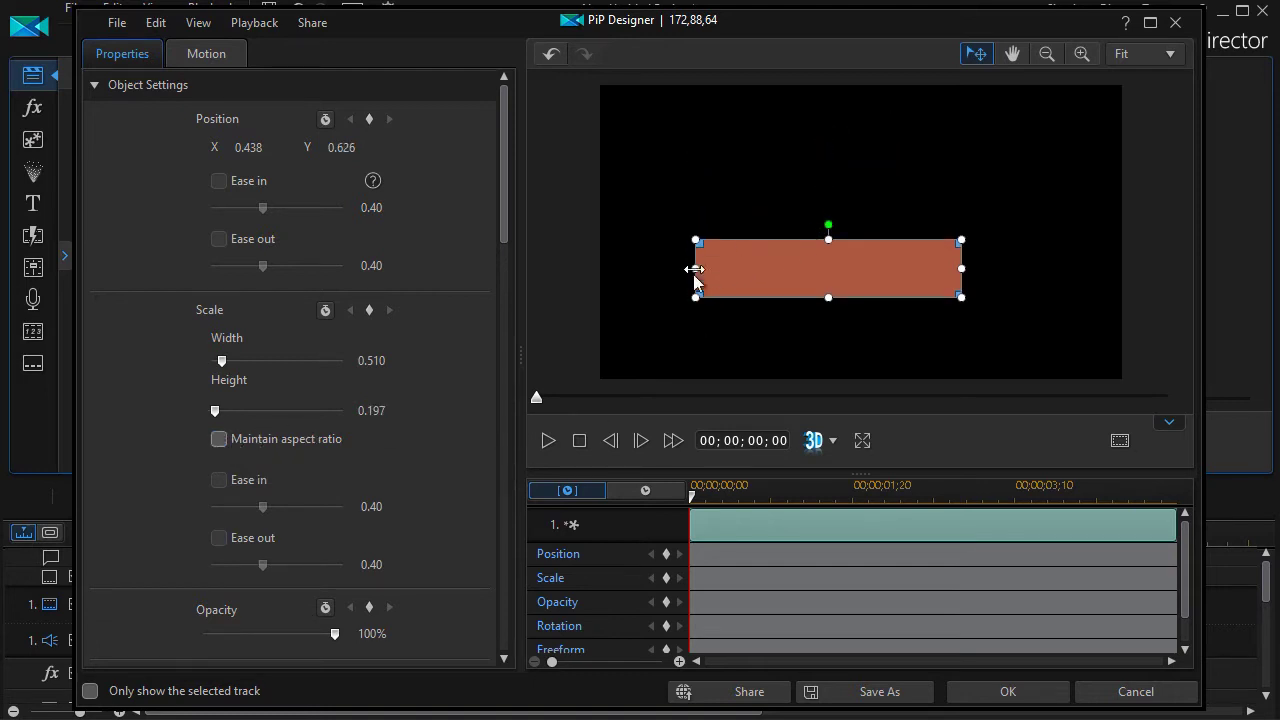
drag(695, 269, 654, 303)
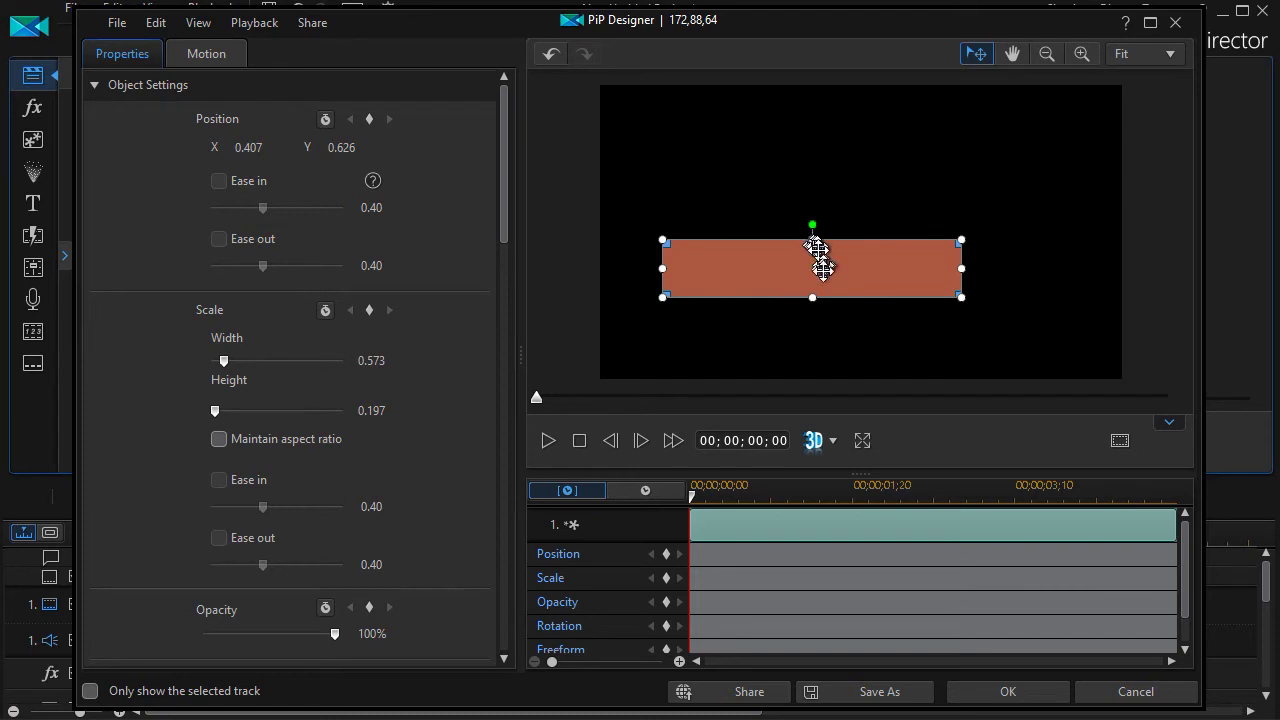
drag(822, 265, 942, 312)
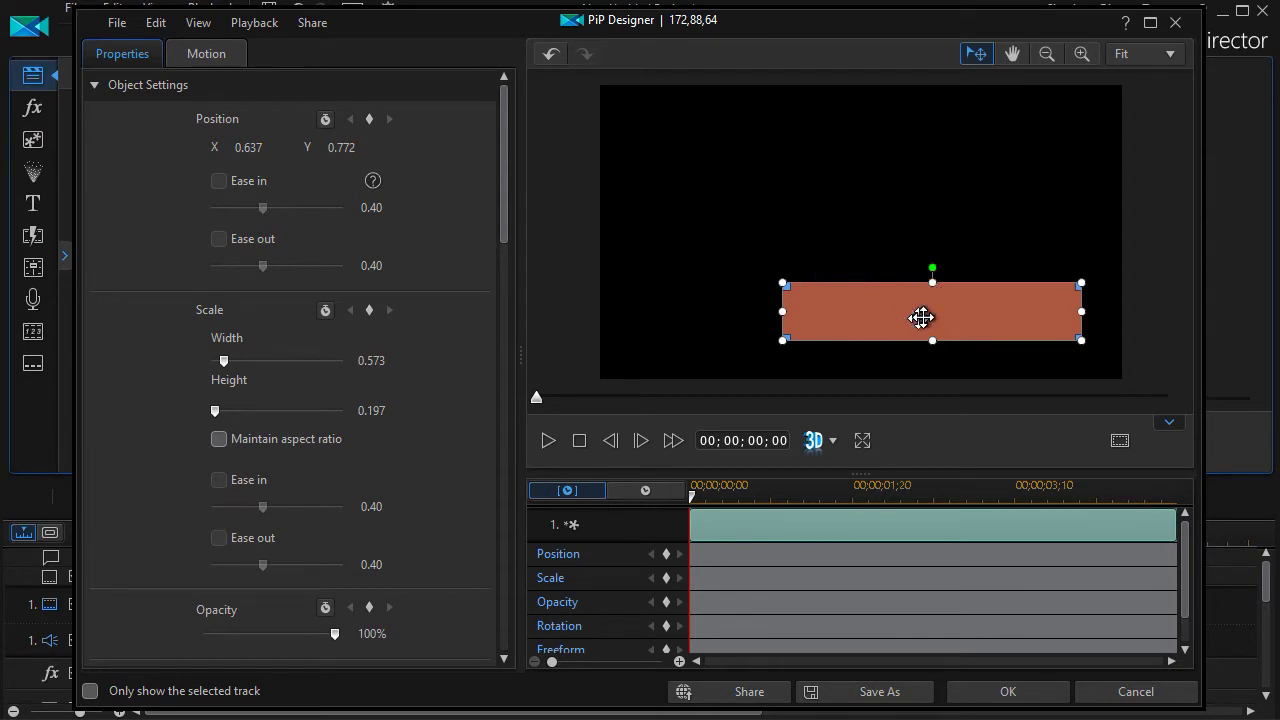
mouse_move(923, 317)
mouse_down()
mouse_move(889, 226)
mouse_move(916, 210)
mouse_move(912, 300)
mouse_move(926, 312)
mouse_up()
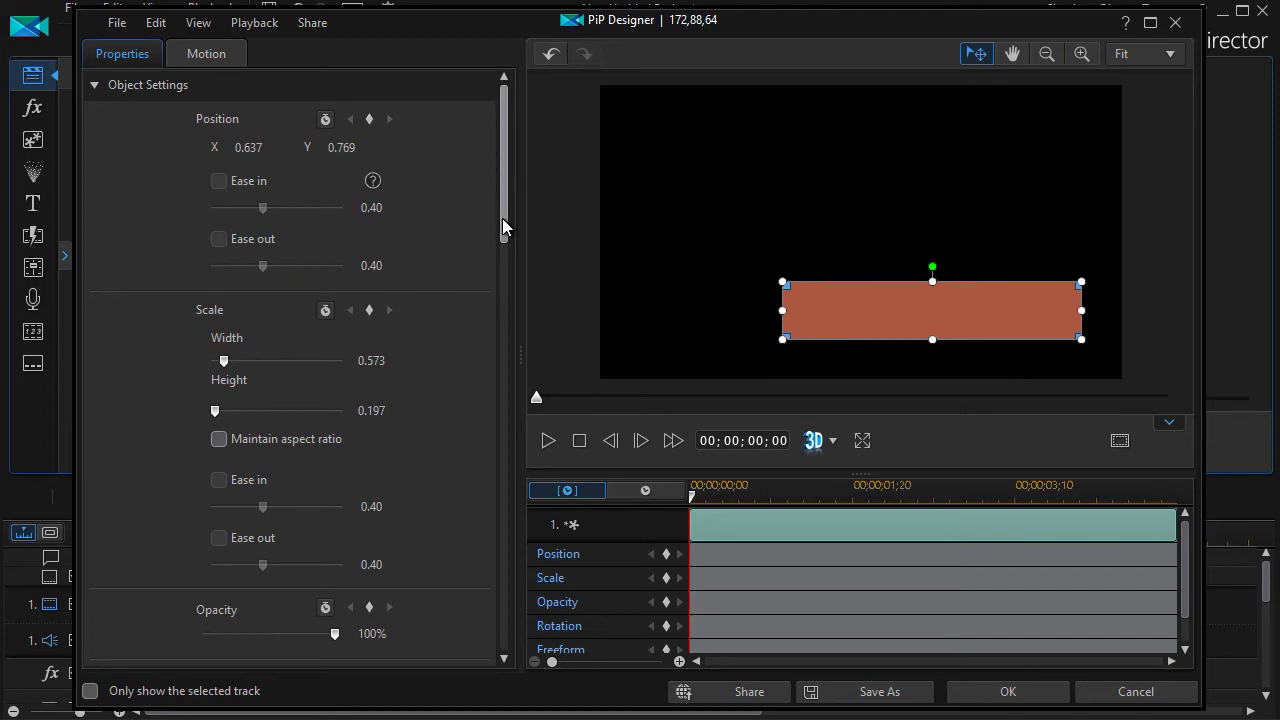
drag(502, 218, 507, 290)
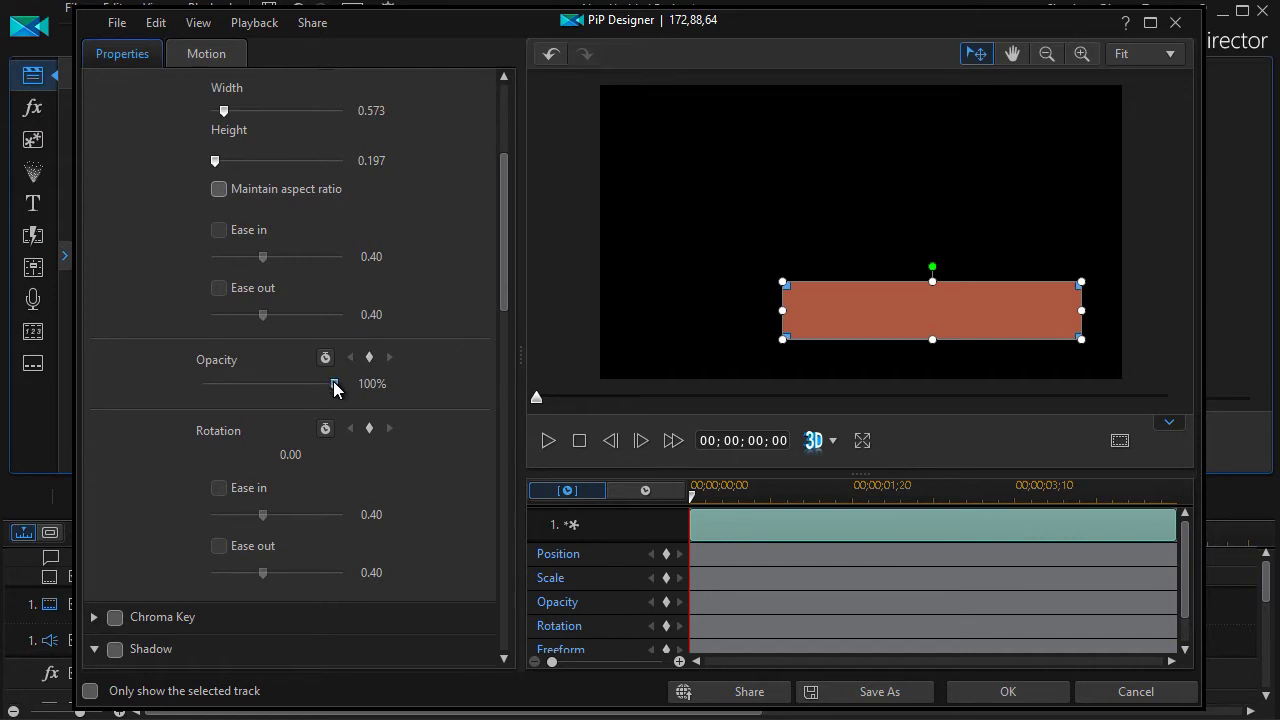
- Adjust the bar's opacity, then enable Shadow with pink as its colour
mouse_move(335, 389)
mouse_down()
mouse_move(294, 394)
mouse_move(343, 403)
mouse_up()
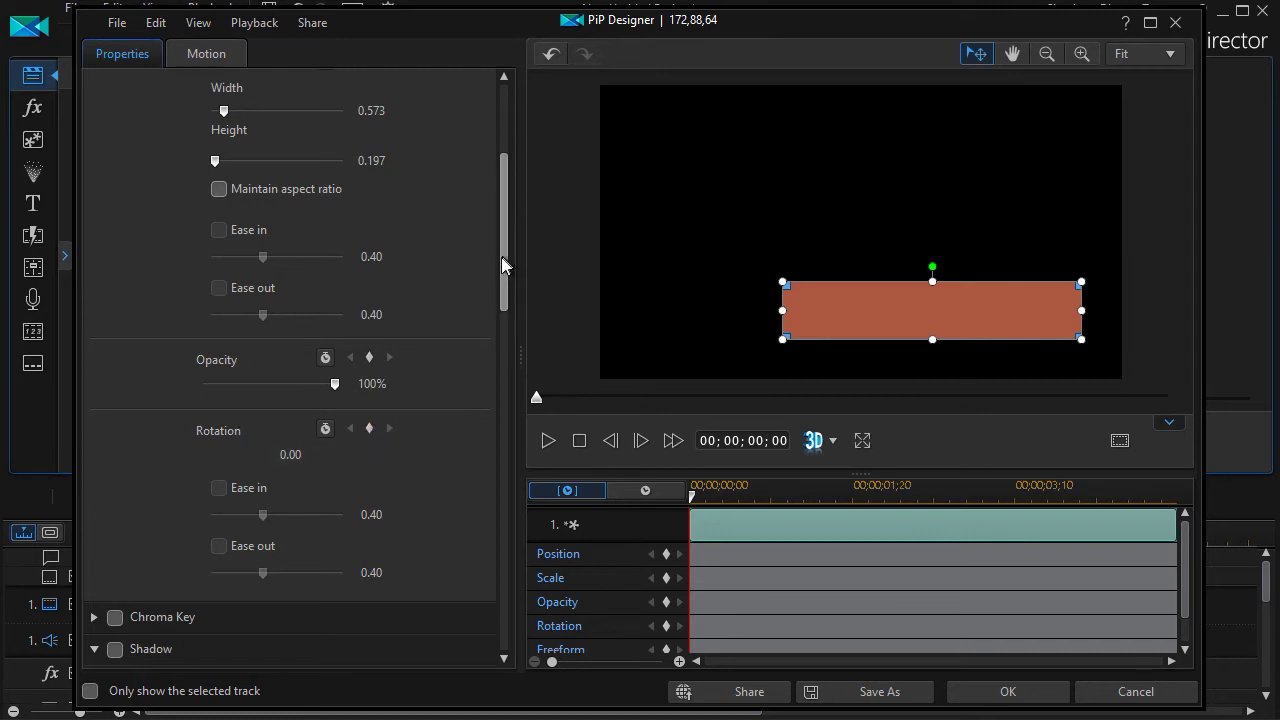
drag(501, 257, 490, 307)
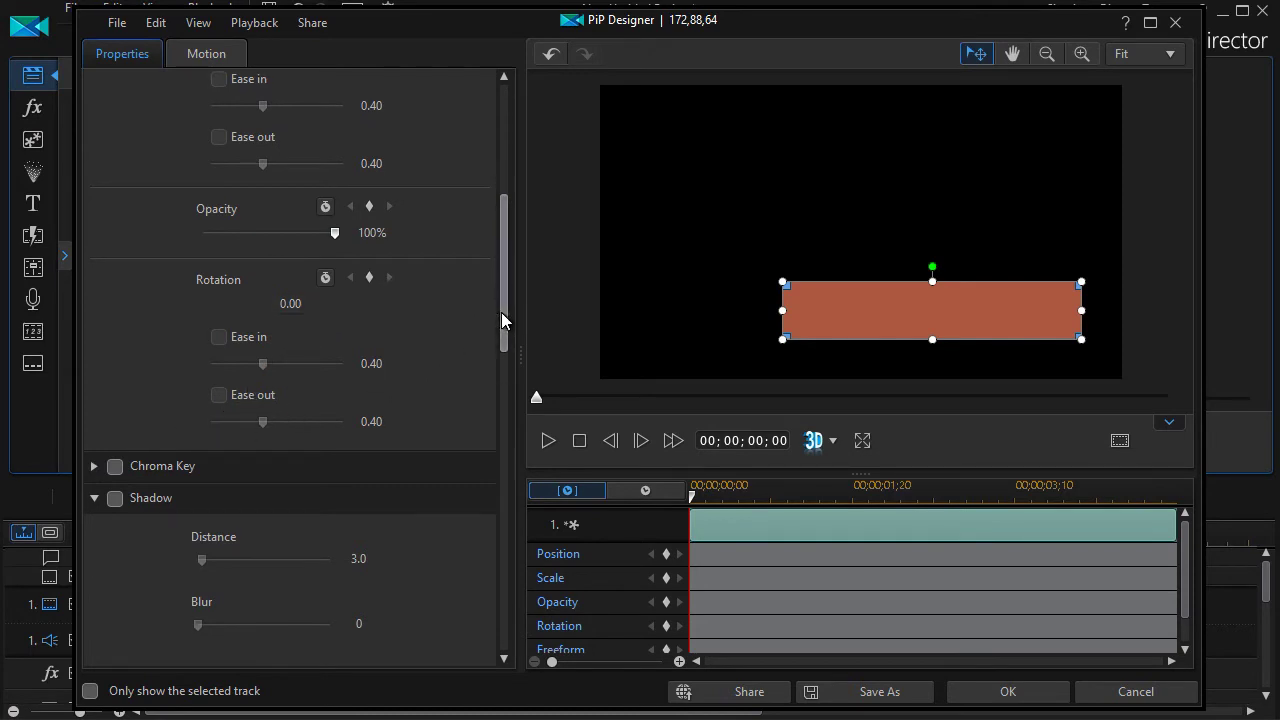
drag(500, 320, 470, 392)
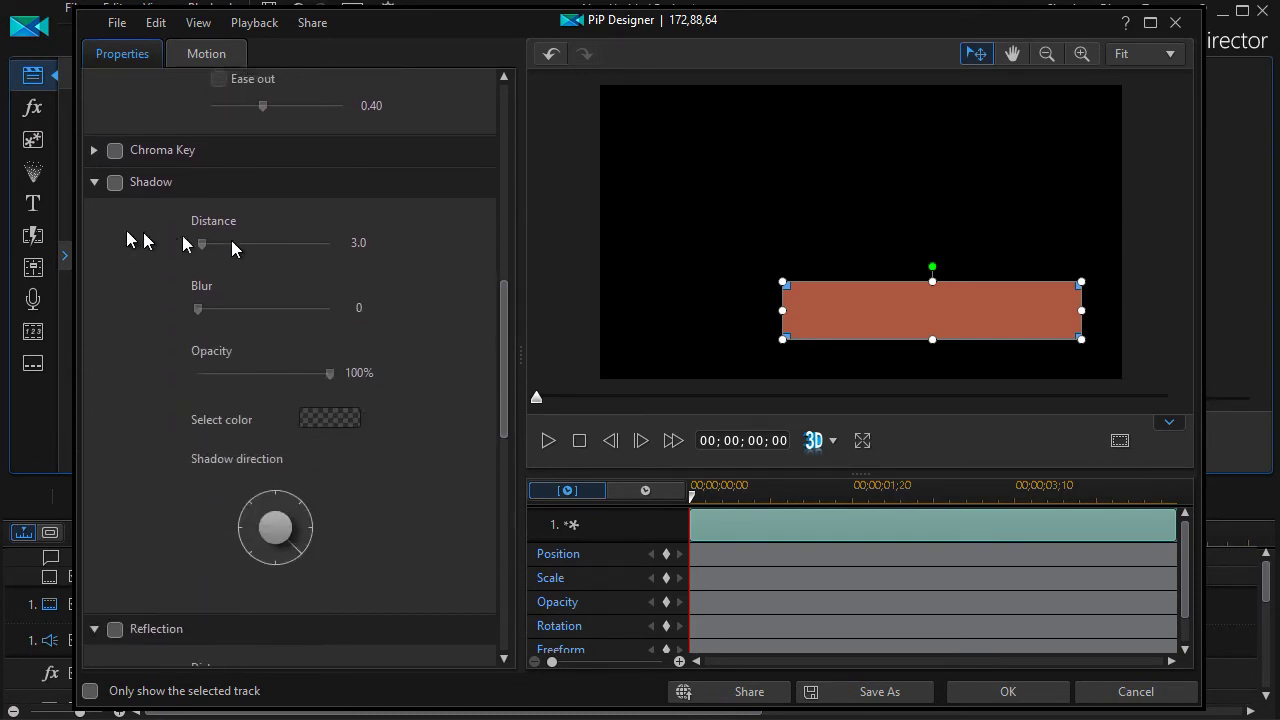
click(115, 183)
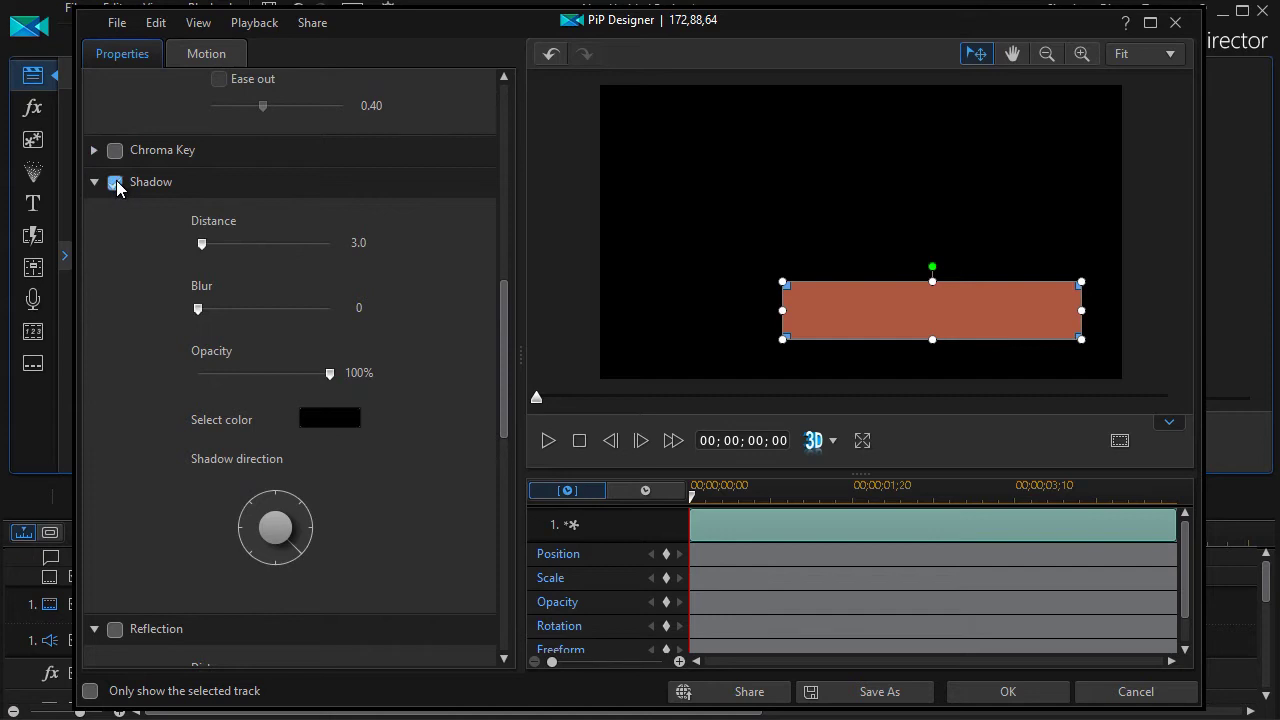
click(338, 420)
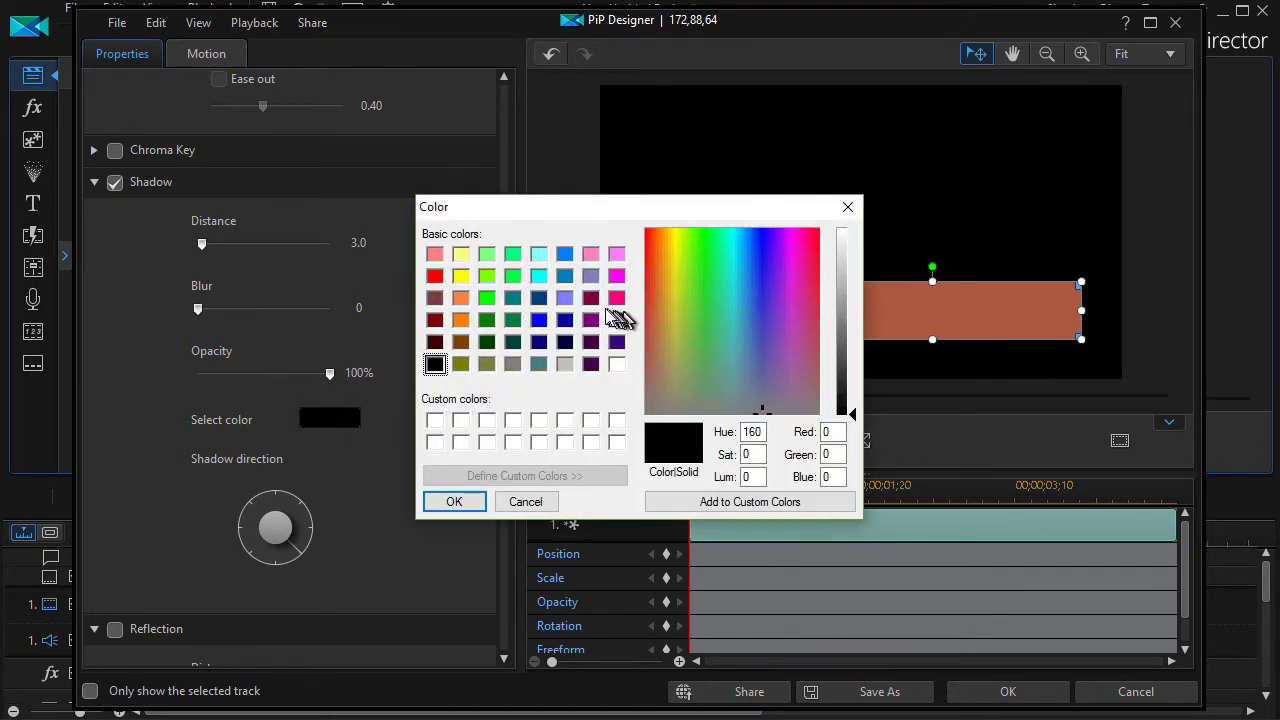
click(589, 256)
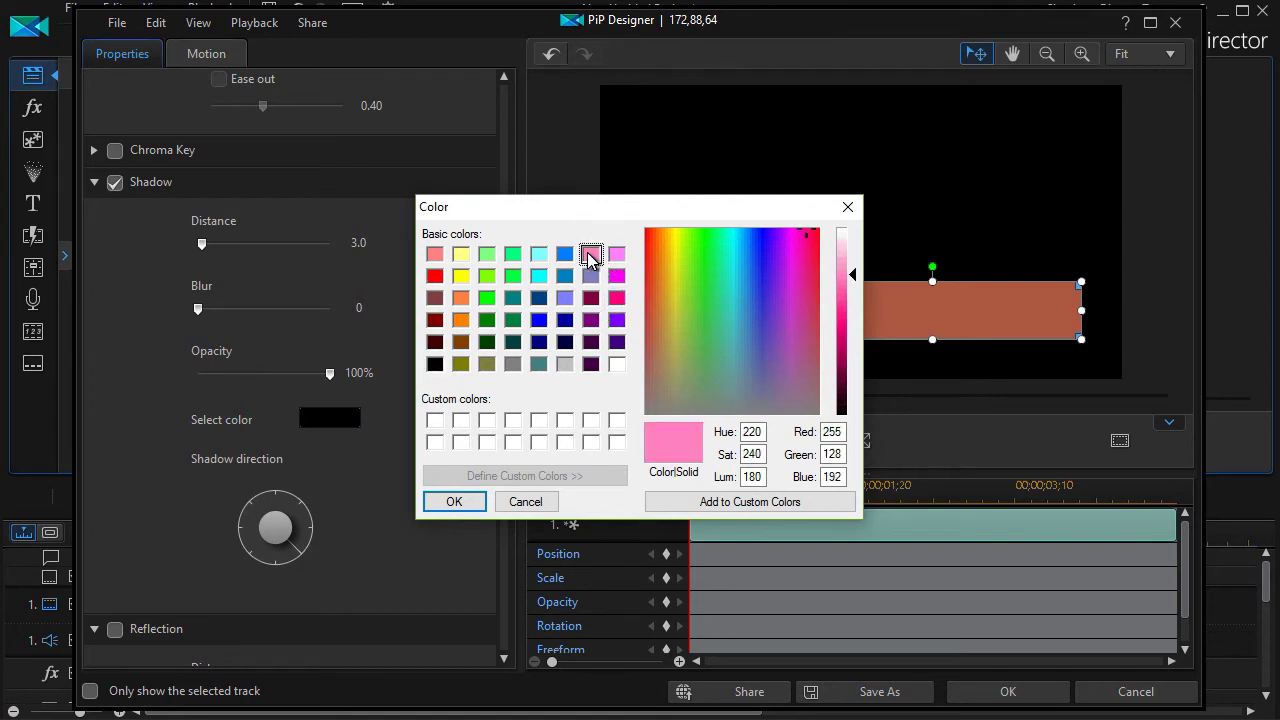
click(453, 502)
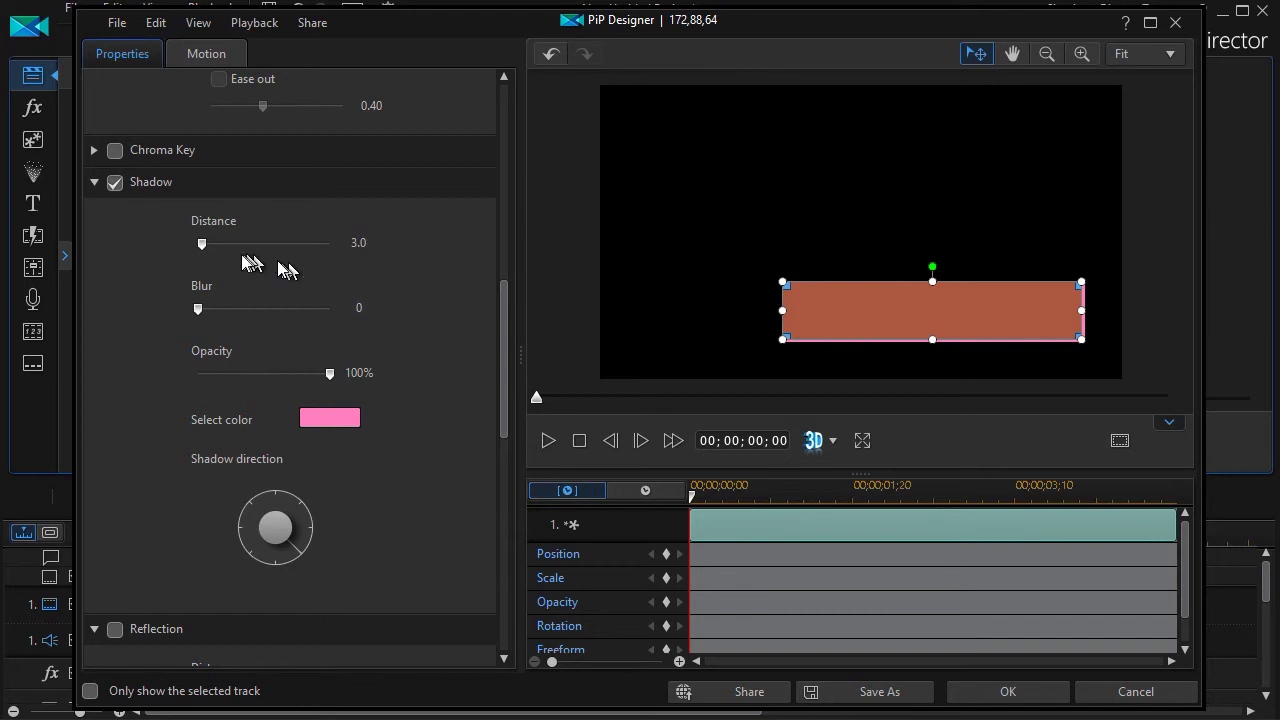
- Try the shadow Distance, Blur, Opacity and direction controls, ending at distance 3.0, blur 0, opacity 100%
mouse_move(203, 244)
mouse_down()
mouse_move(236, 247)
mouse_move(202, 245)
mouse_up()
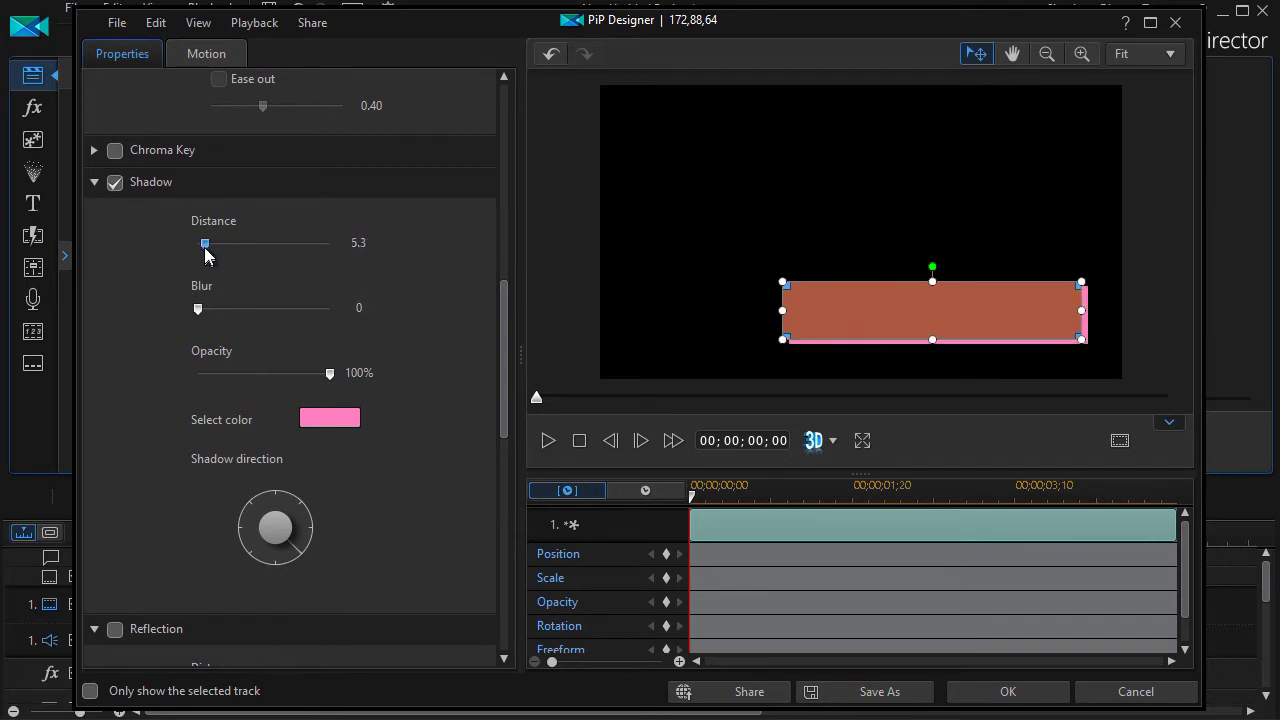
mouse_move(200, 310)
mouse_down()
mouse_move(289, 322)
mouse_move(194, 314)
mouse_up()
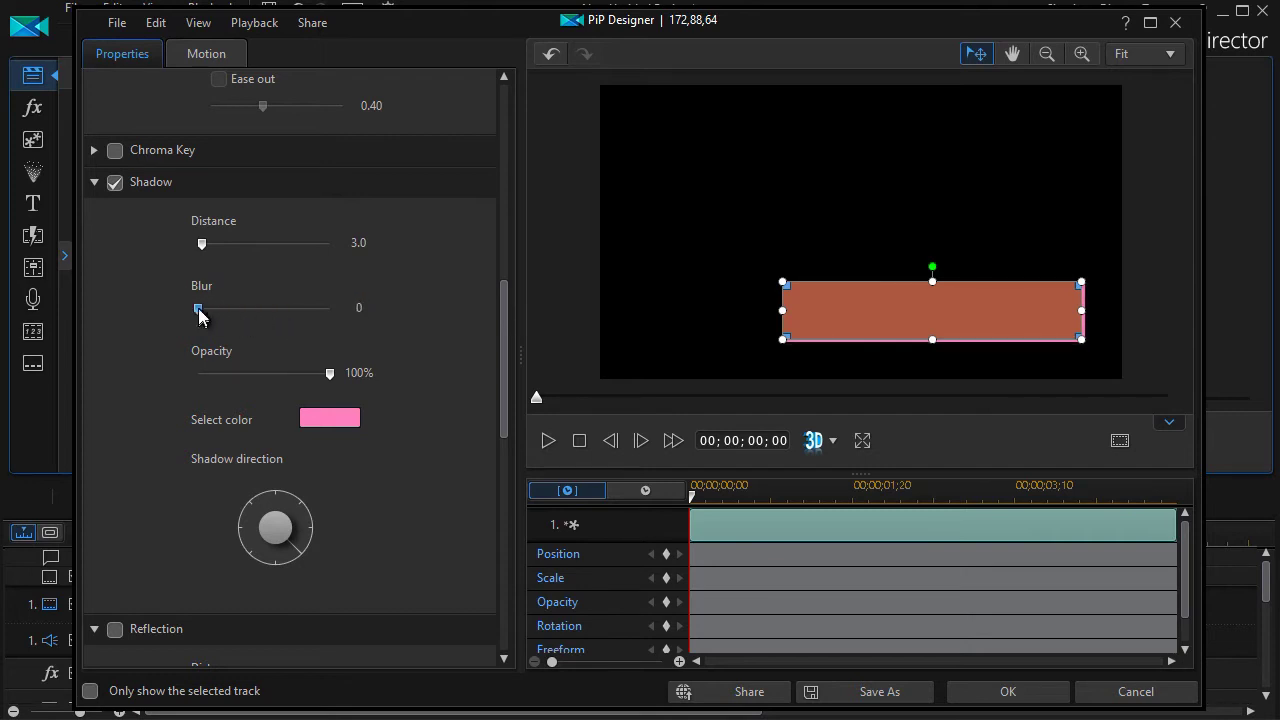
drag(326, 384, 358, 372)
mouse_move(301, 553)
mouse_down()
mouse_move(246, 574)
mouse_move(257, 558)
mouse_move(314, 560)
mouse_up()
drag(503, 409, 473, 510)
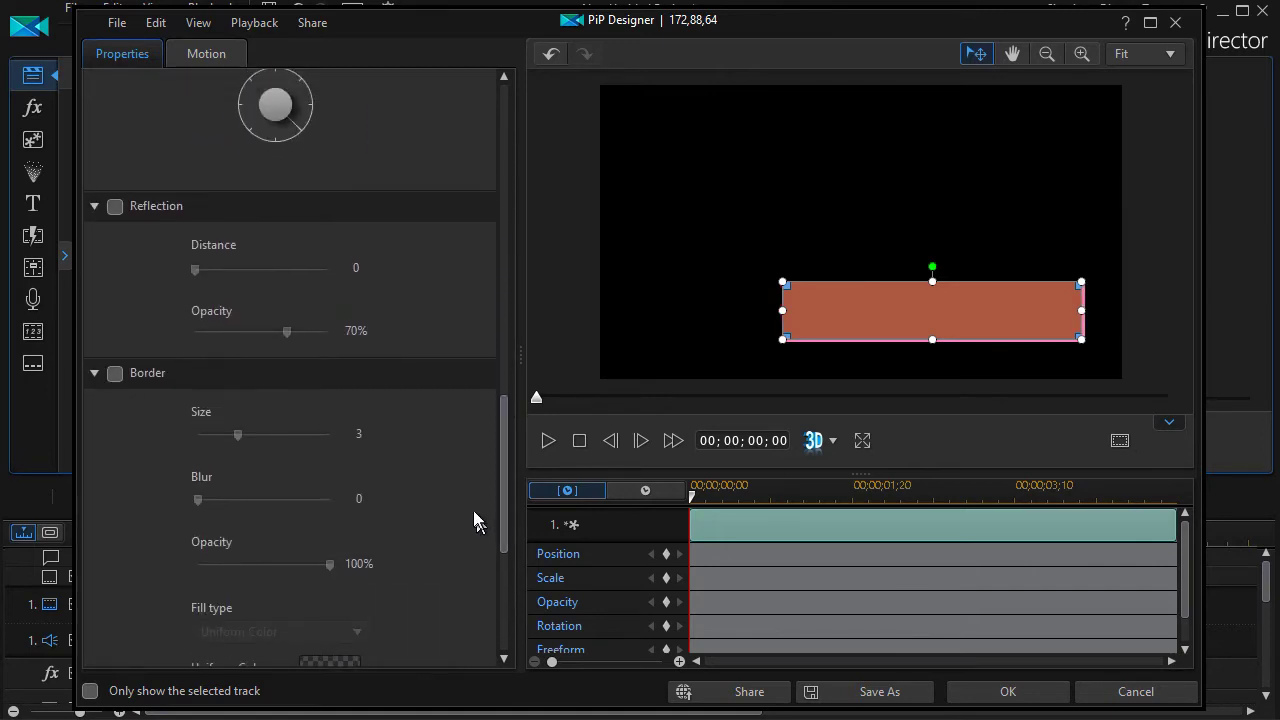
- Drag the bar to the top, try Reflection briefly, and enable a white size-7 border
drag(854, 320, 767, 158)
click(115, 206)
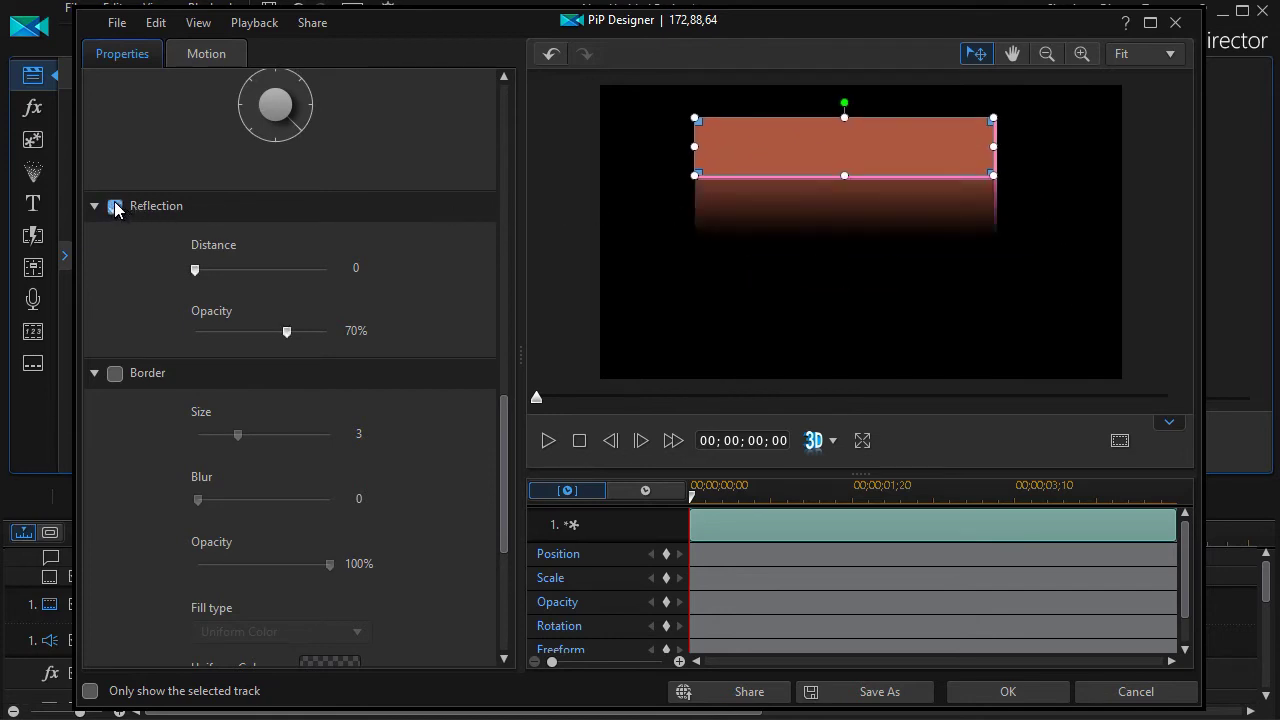
click(115, 206)
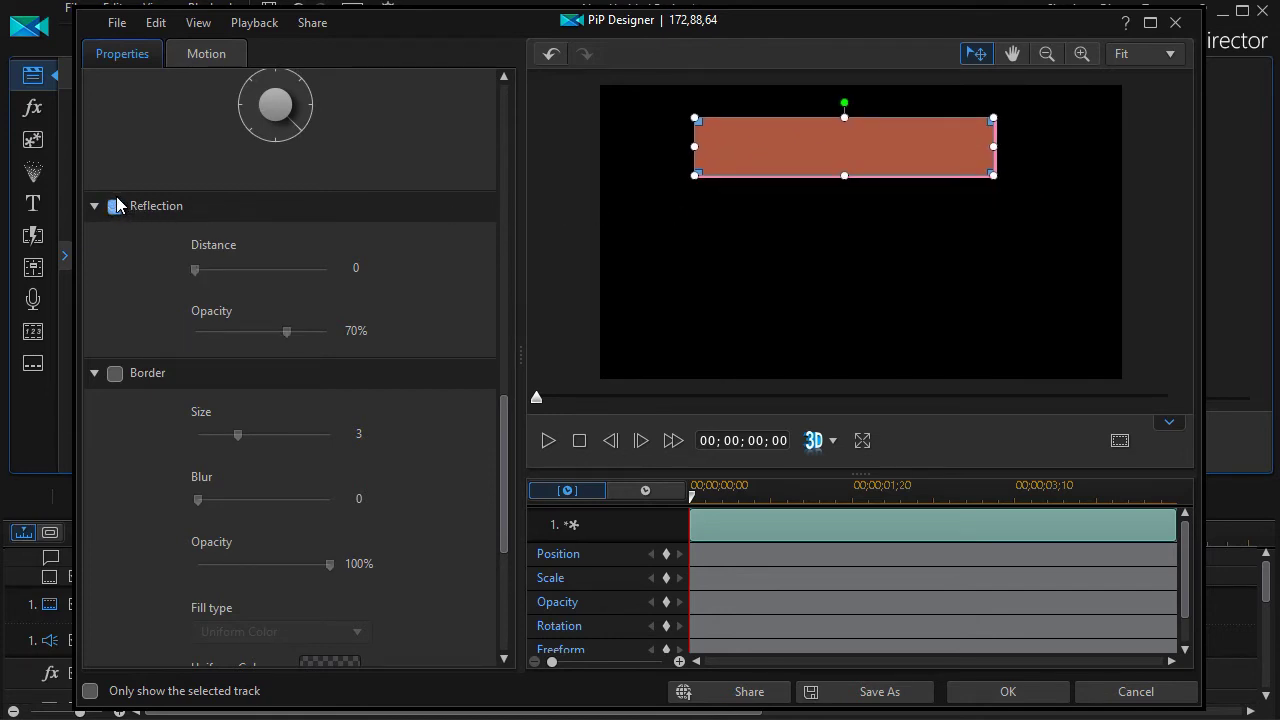
click(115, 374)
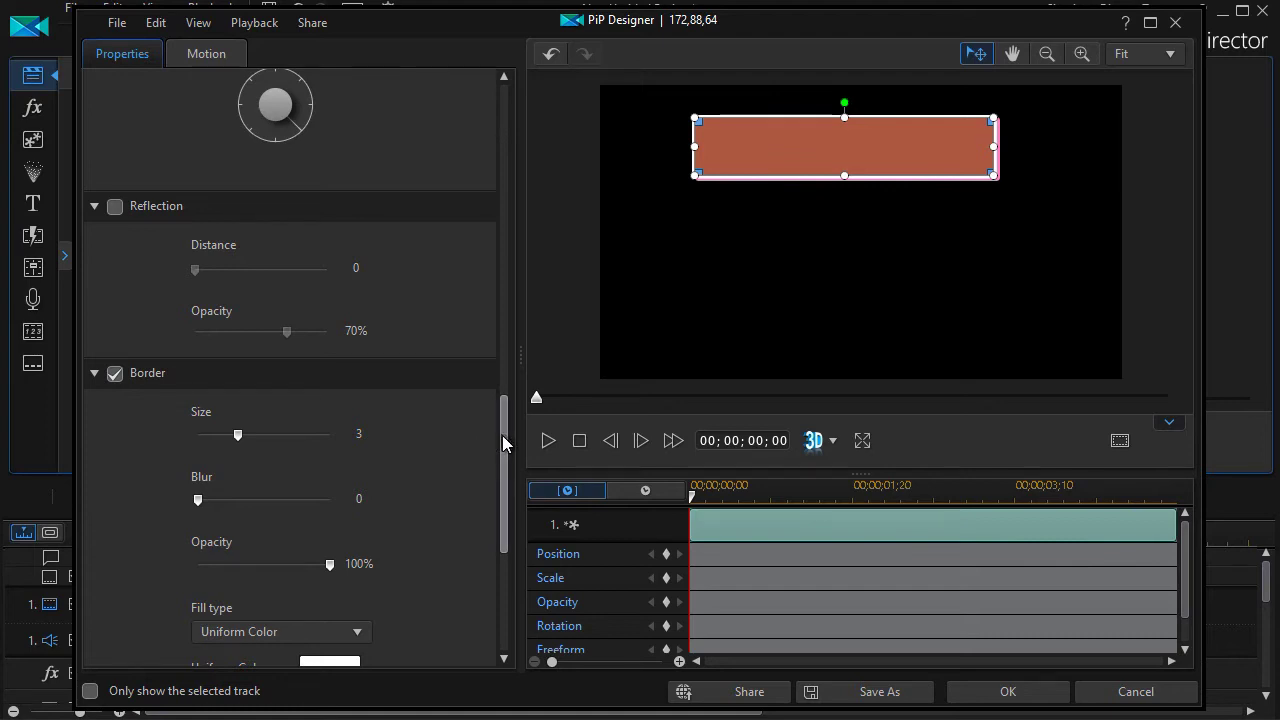
drag(503, 443, 503, 501)
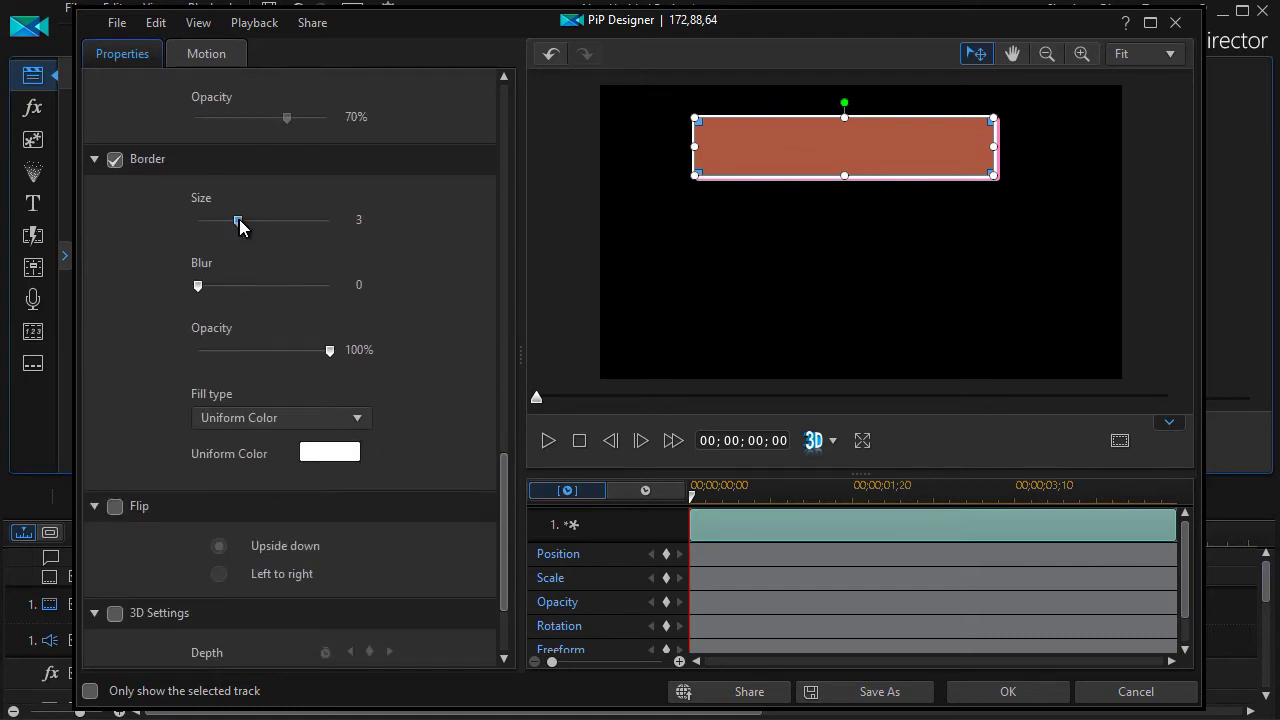
drag(239, 219, 288, 222)
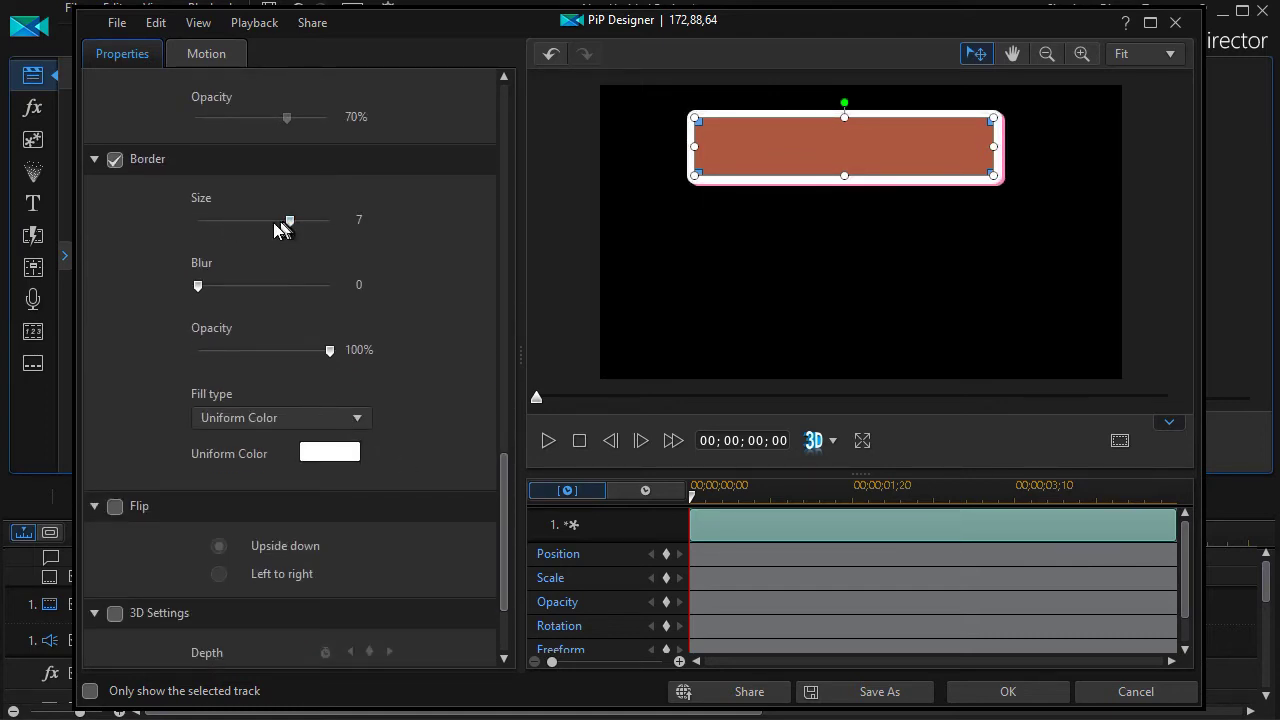
- Set the border fill to 2 Color Gradient, from black to light grey (192,192,192)
click(358, 419)
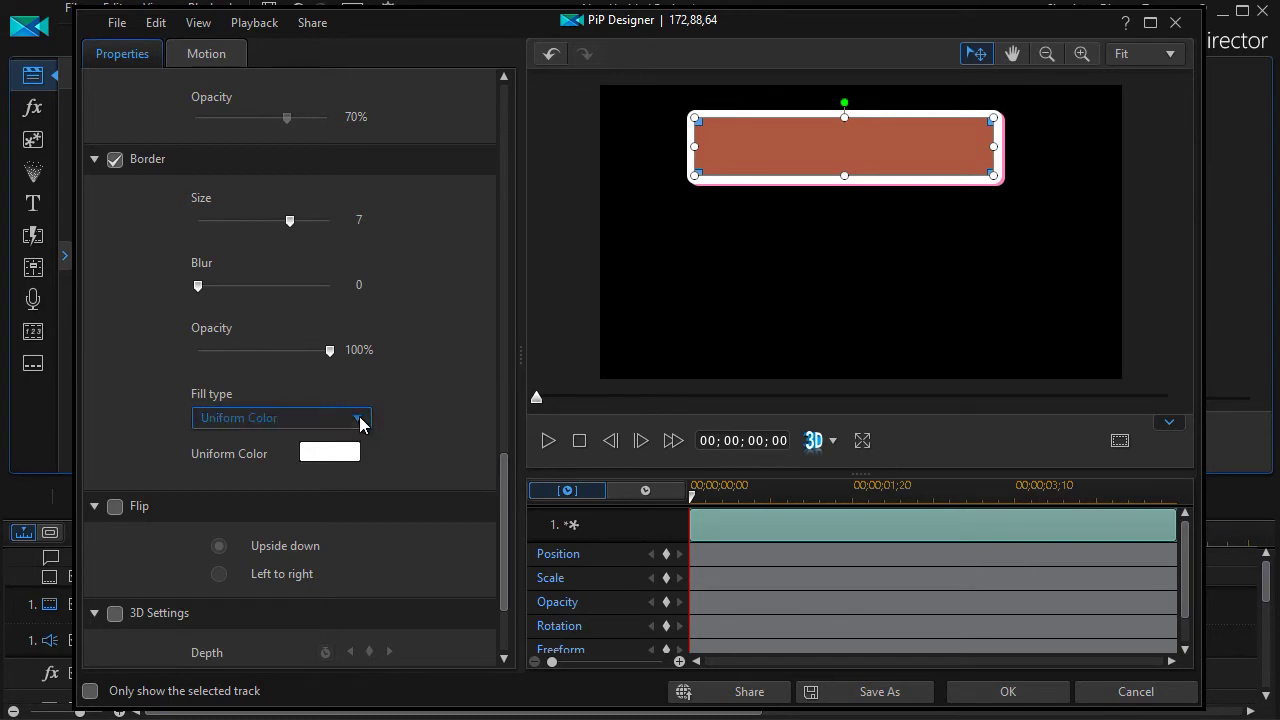
click(343, 463)
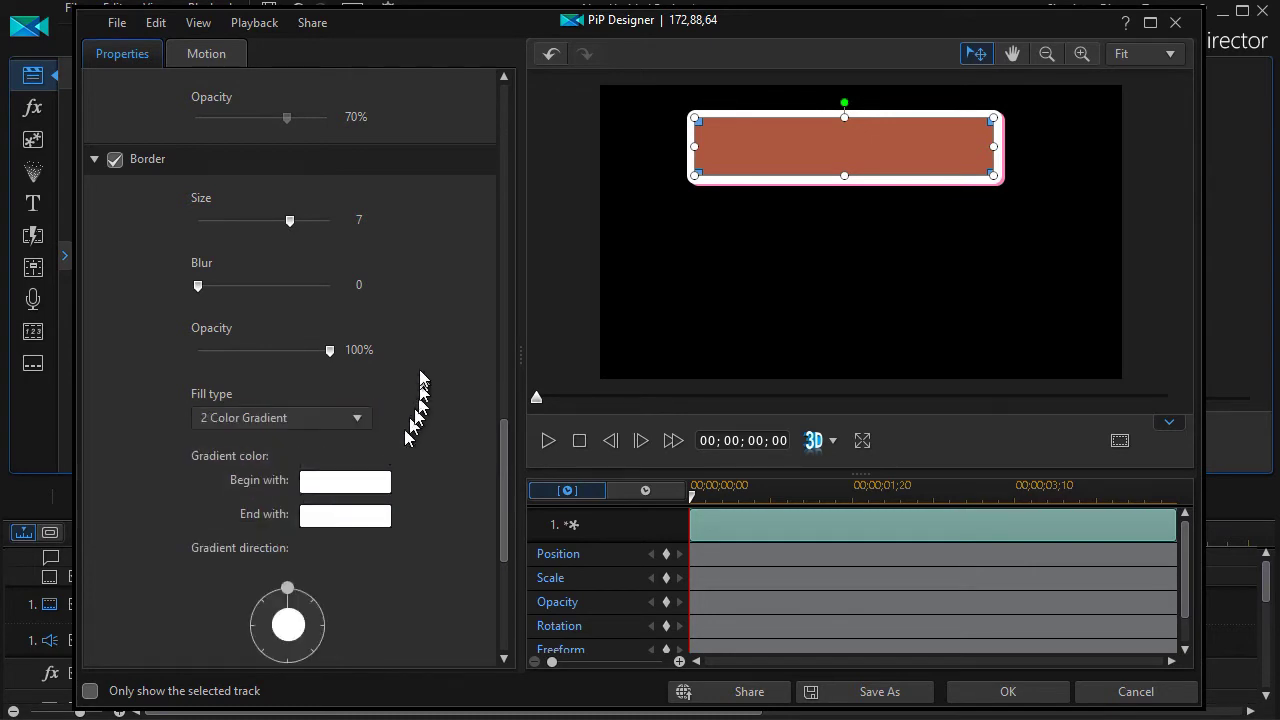
click(364, 488)
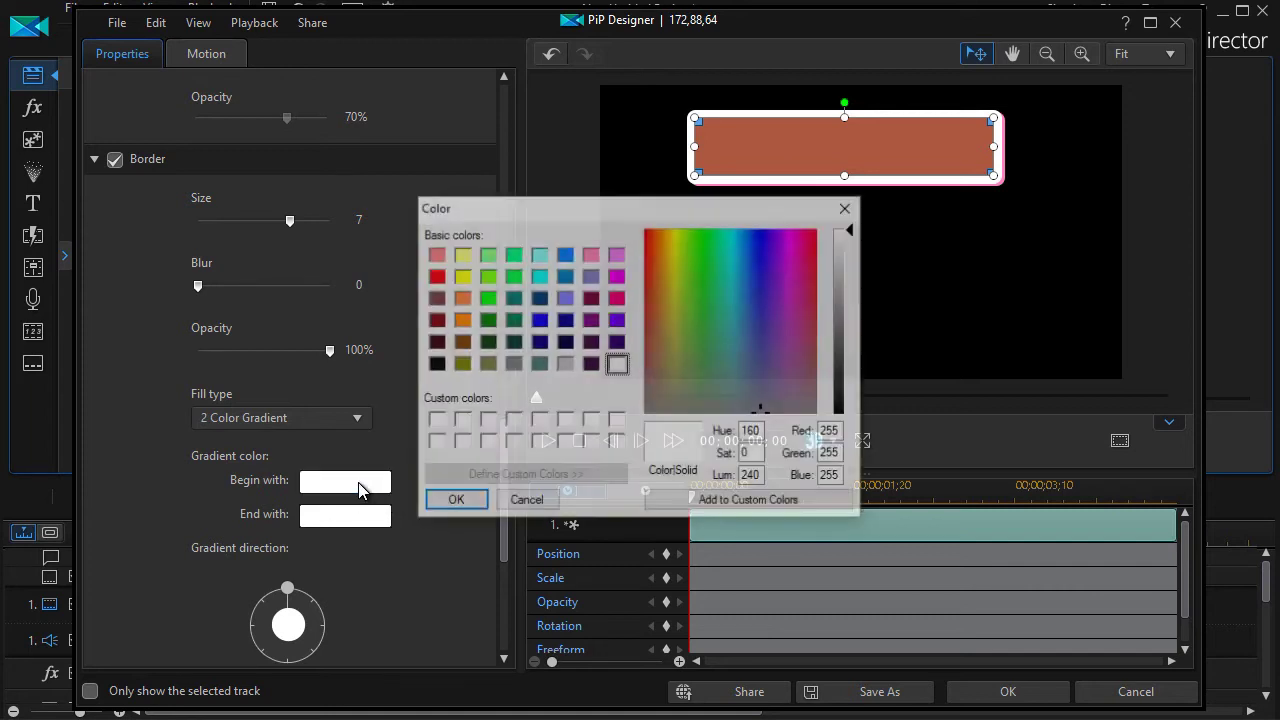
click(440, 367)
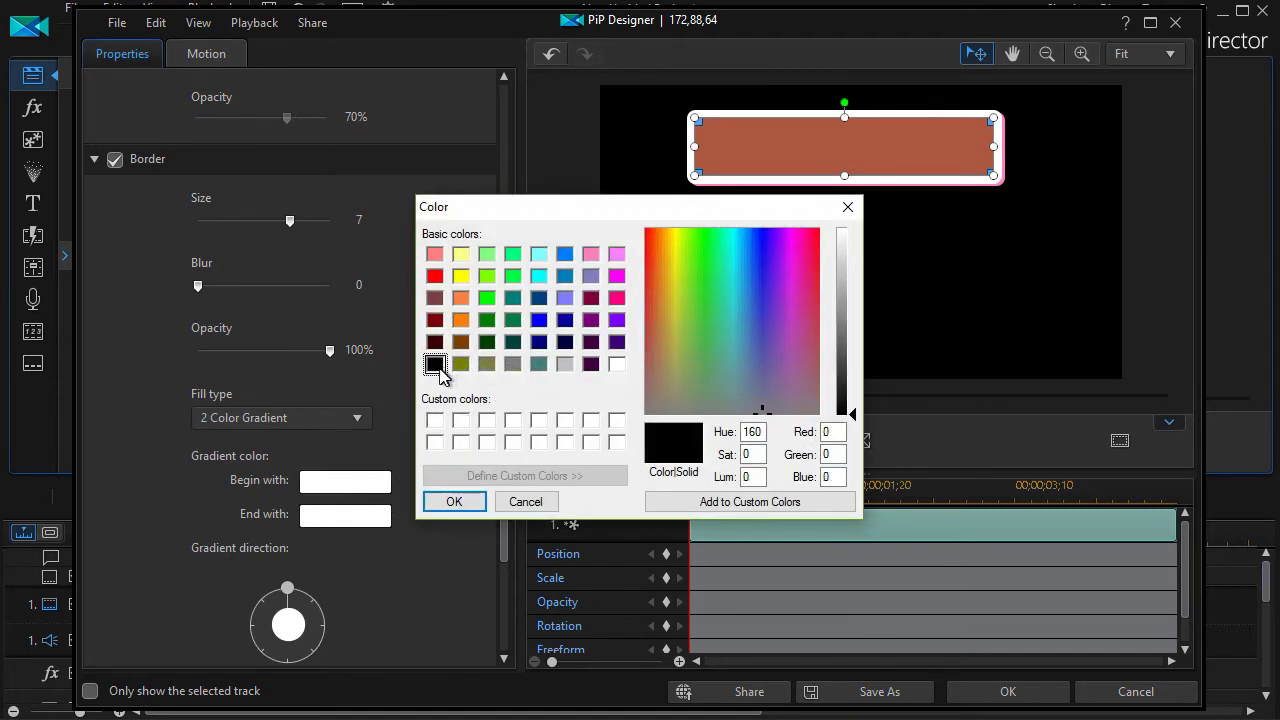
click(463, 503)
click(357, 520)
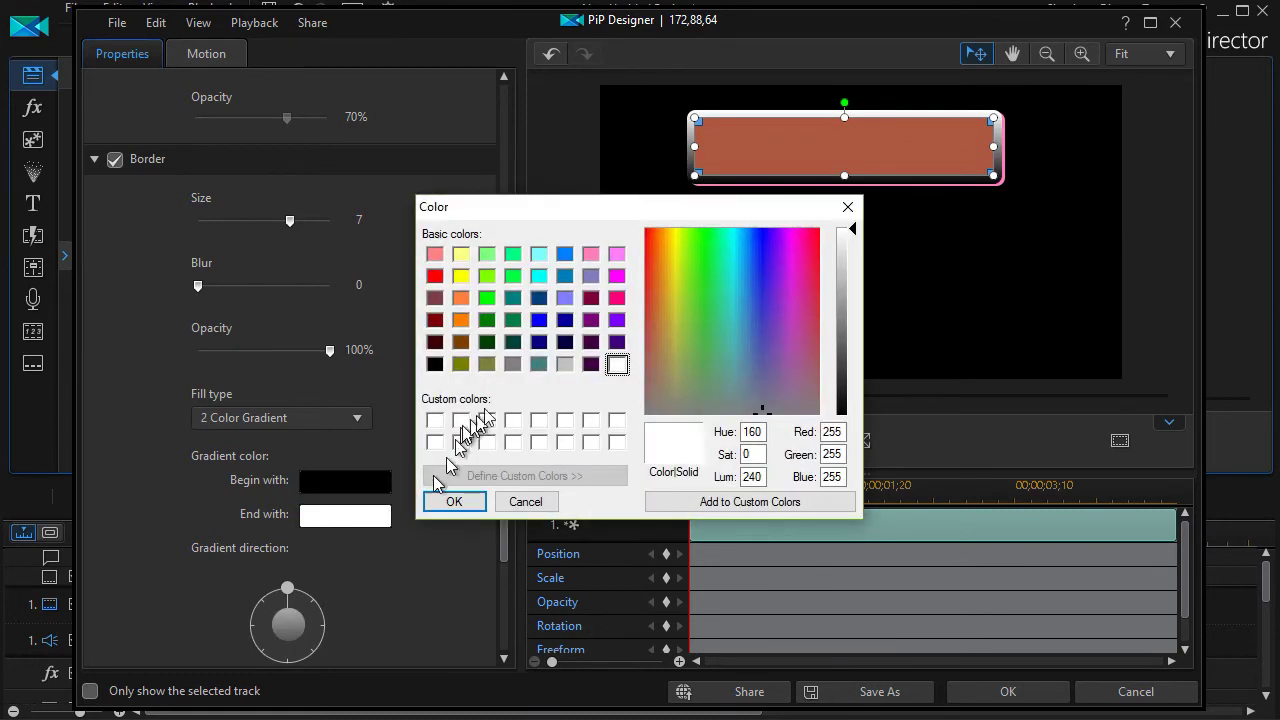
click(566, 365)
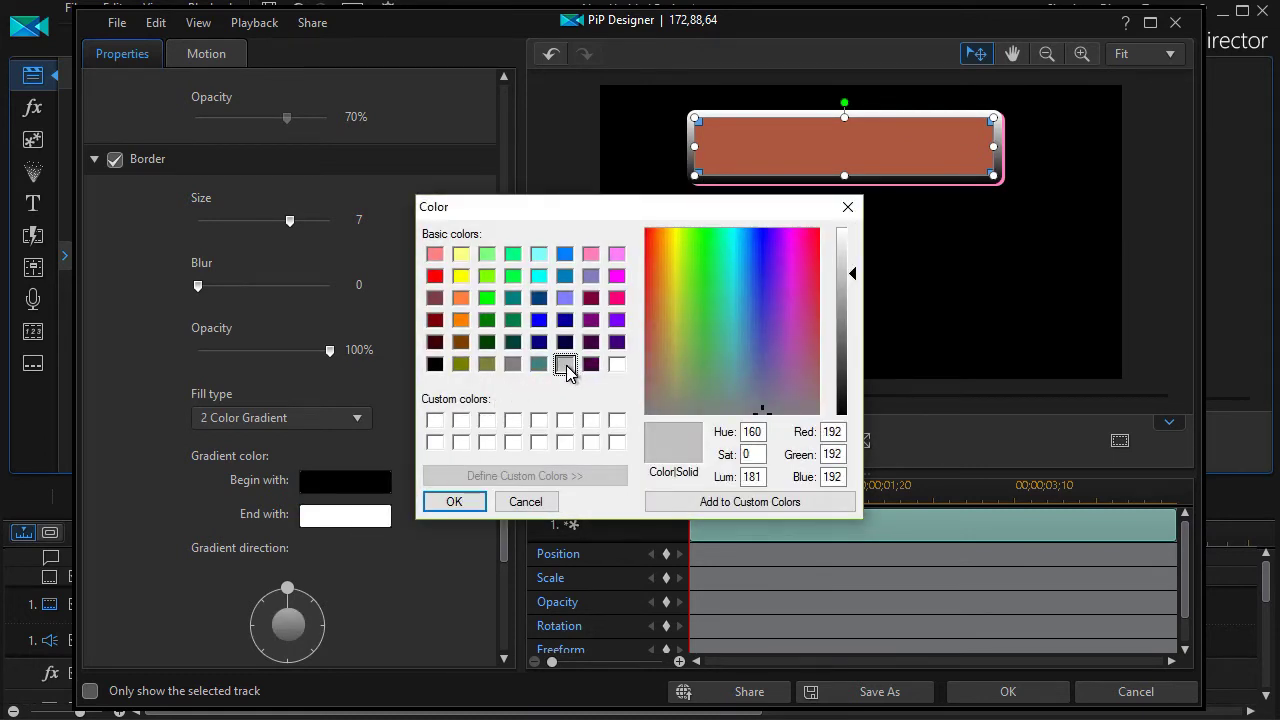
click(450, 502)
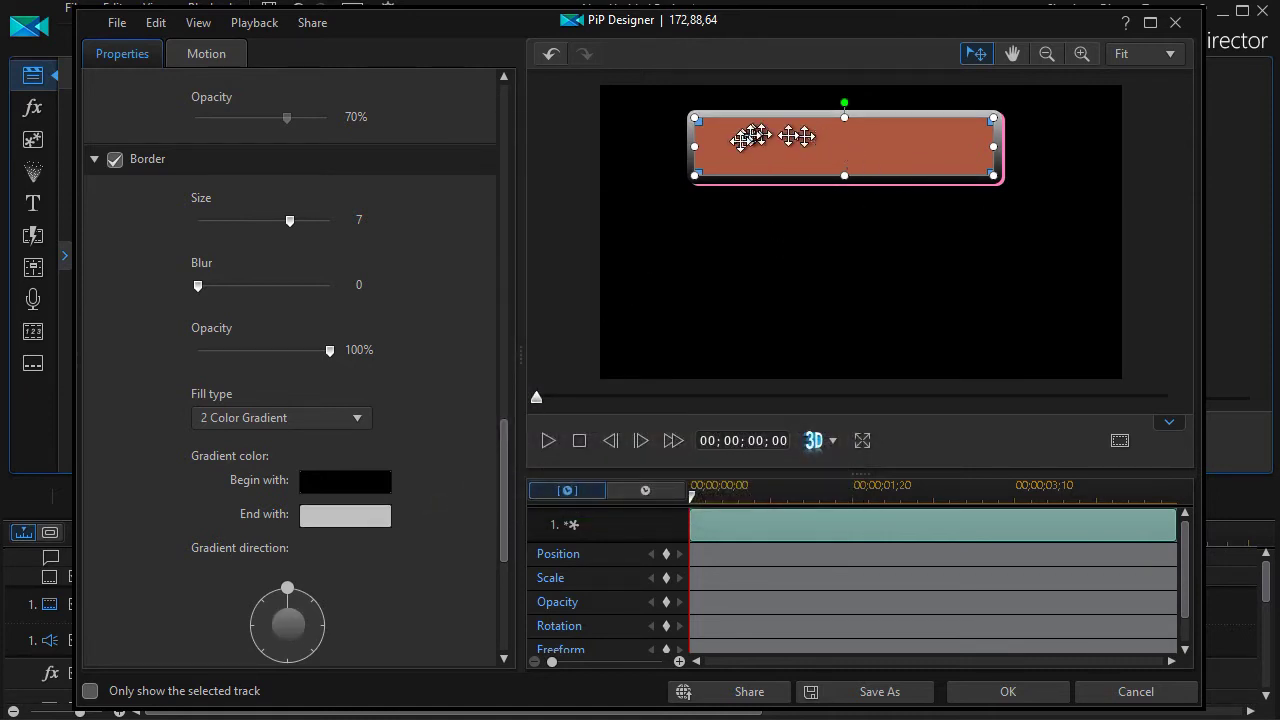
drag(504, 430, 515, 287)
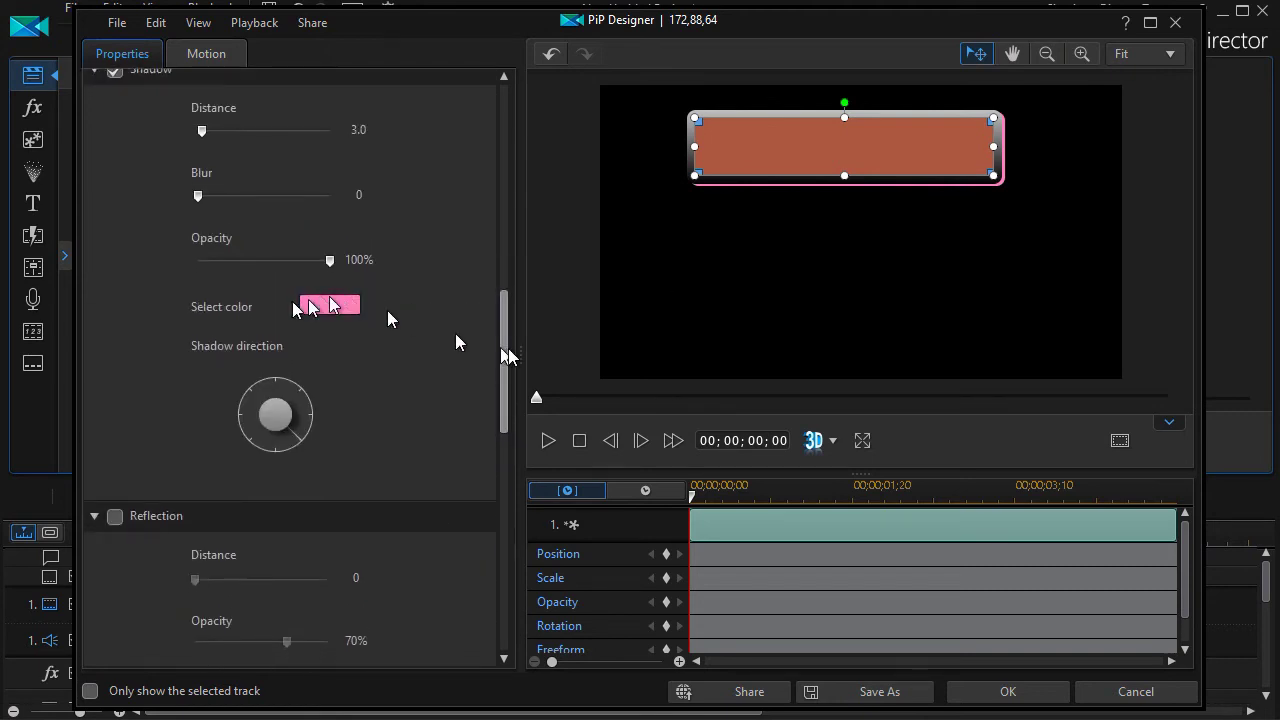
- Toggle the shadow off and on, then change its colour from pink to light grey
drag(508, 355, 508, 292)
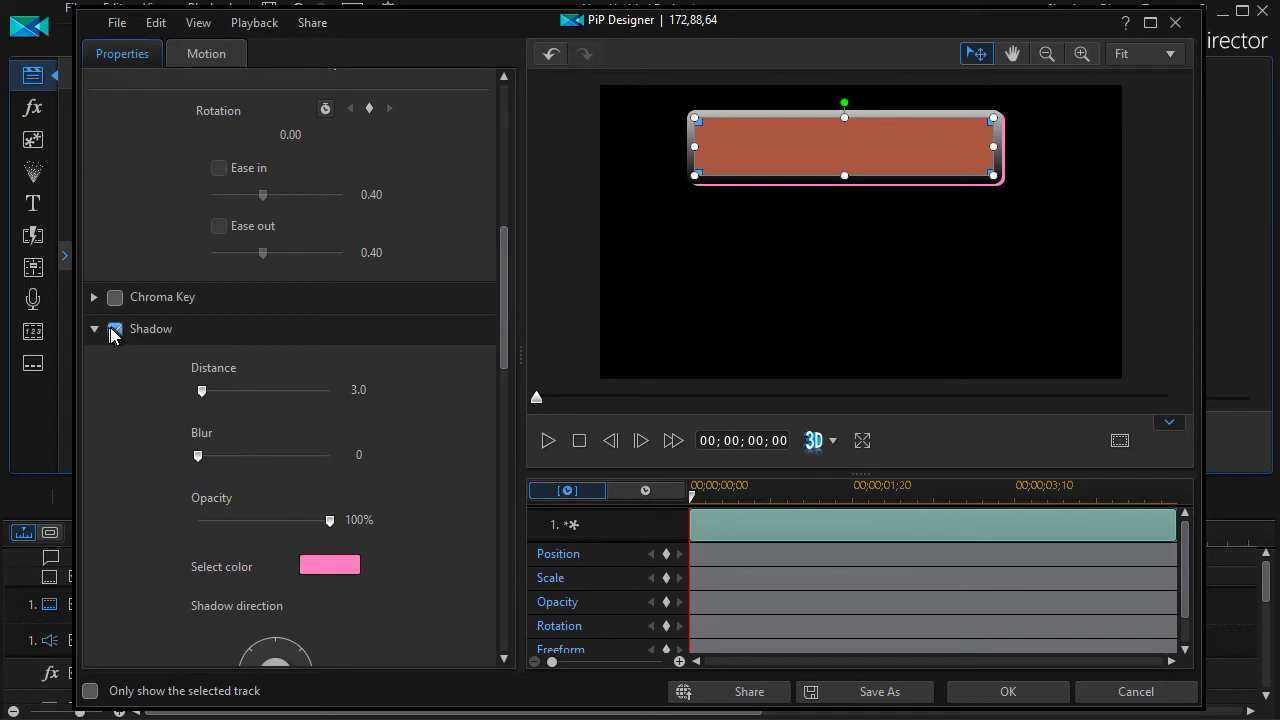
click(114, 329)
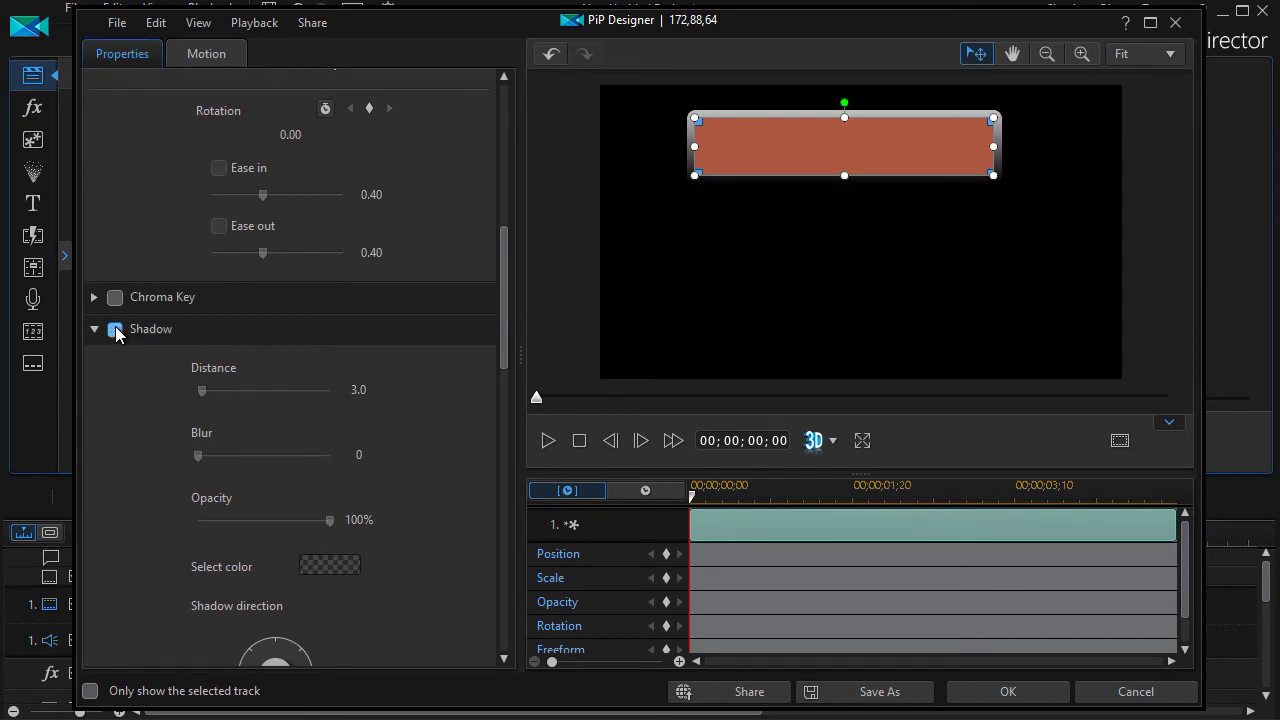
click(115, 329)
drag(503, 314, 498, 405)
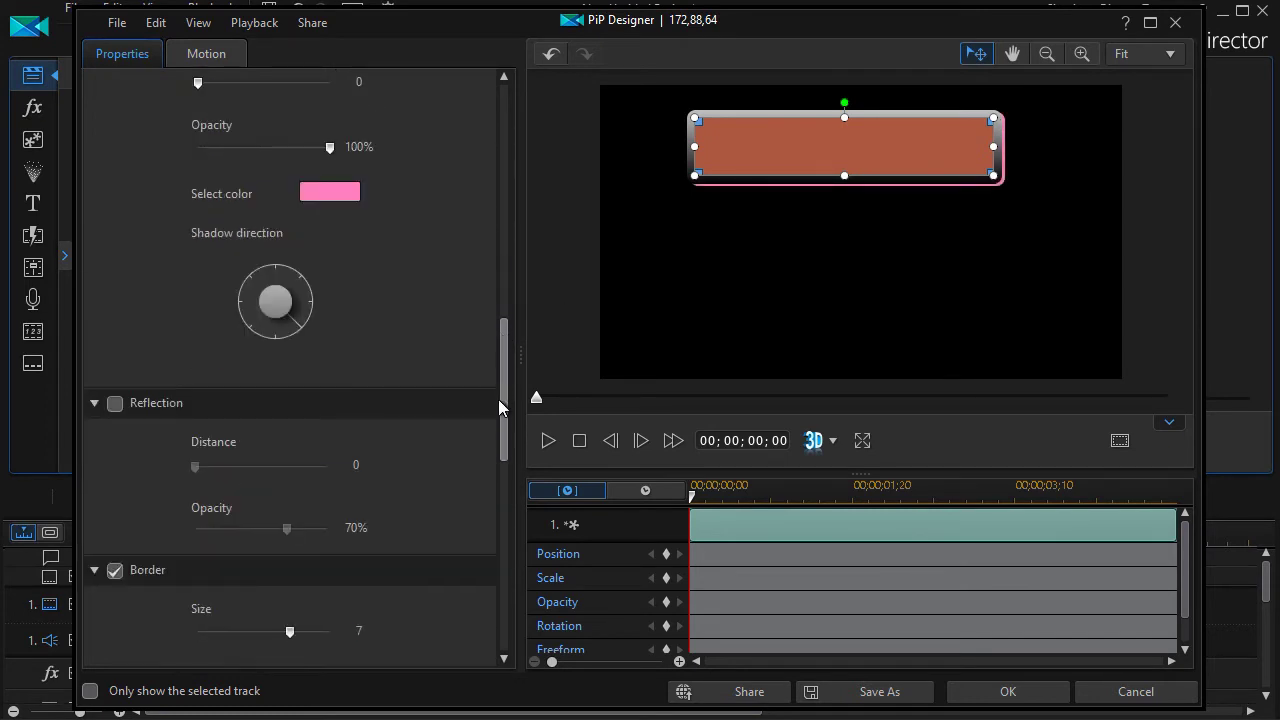
scroll(498, 405, up, 1)
click(340, 247)
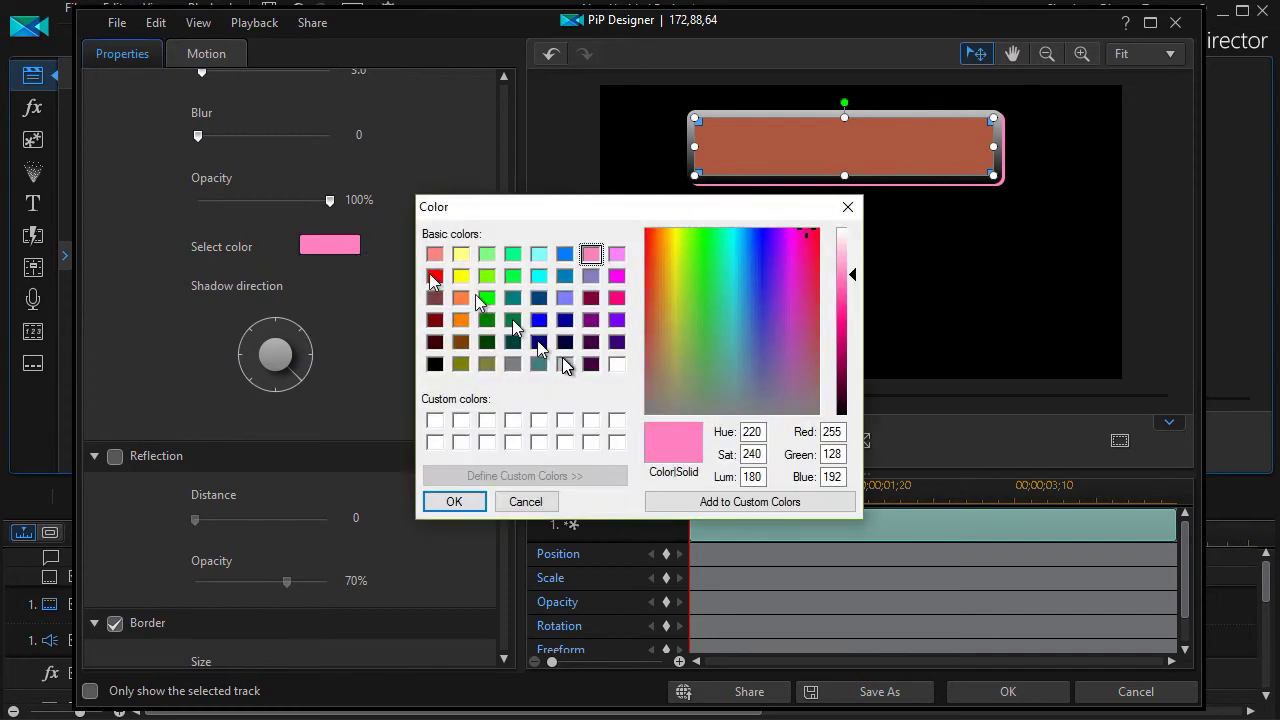
click(614, 363)
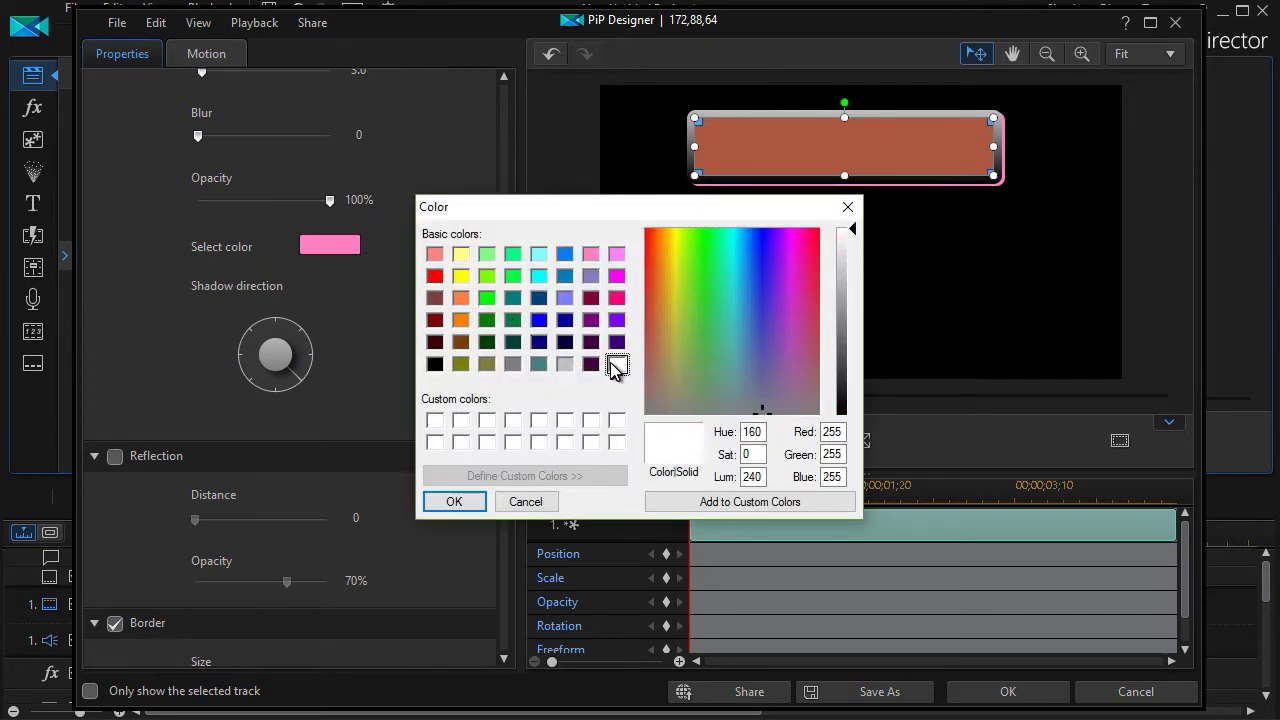
click(841, 263)
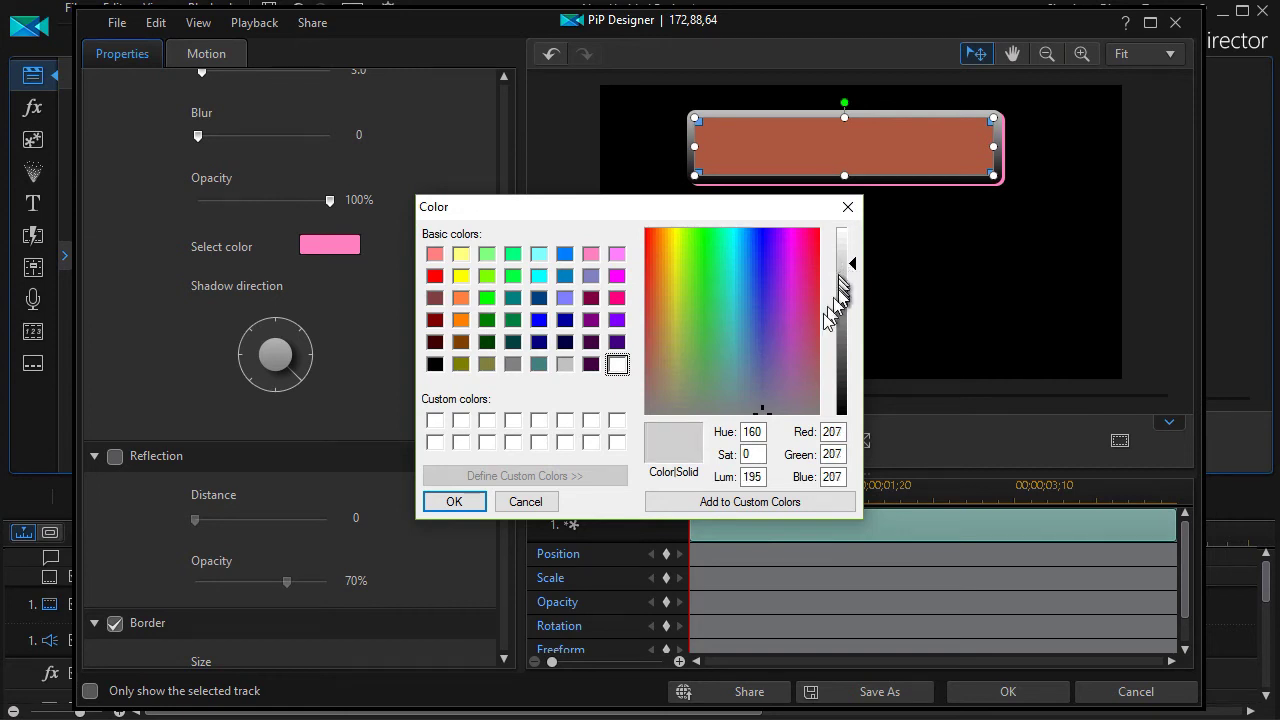
click(466, 502)
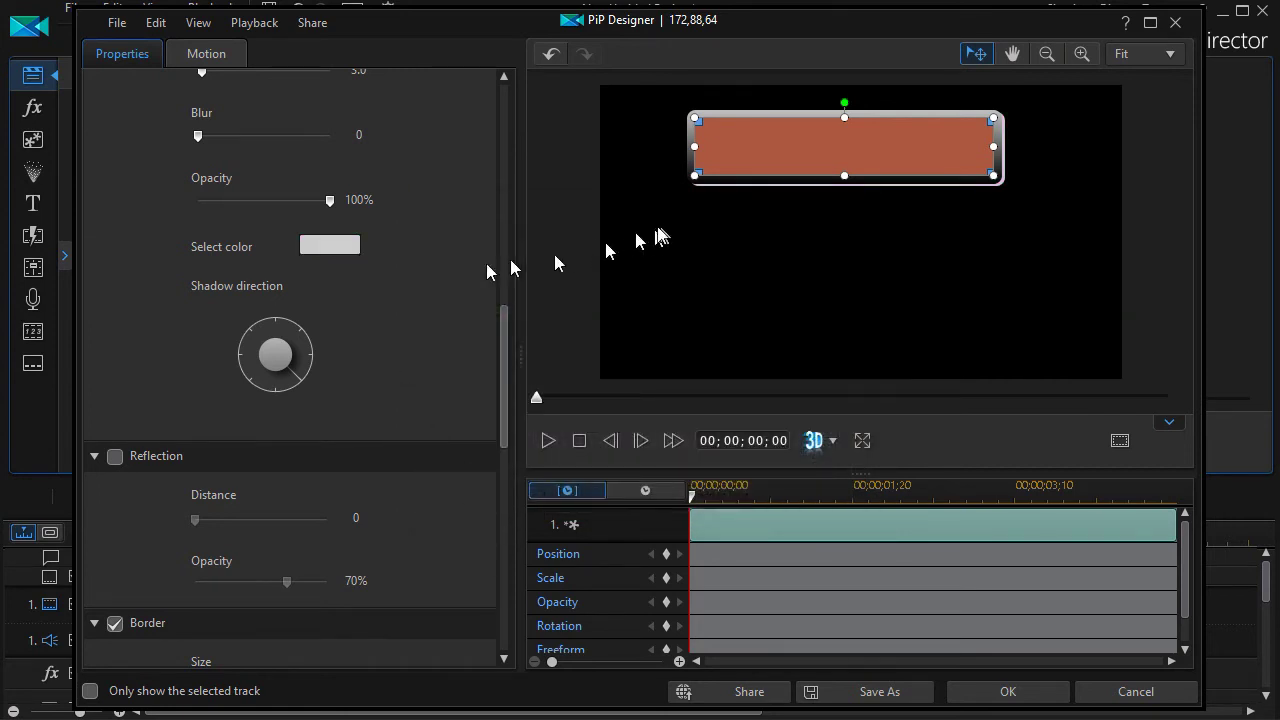
- Shorten the shadow distance to 1.5 and drag the board lower in the frame
scroll(300, 325, up, 1)
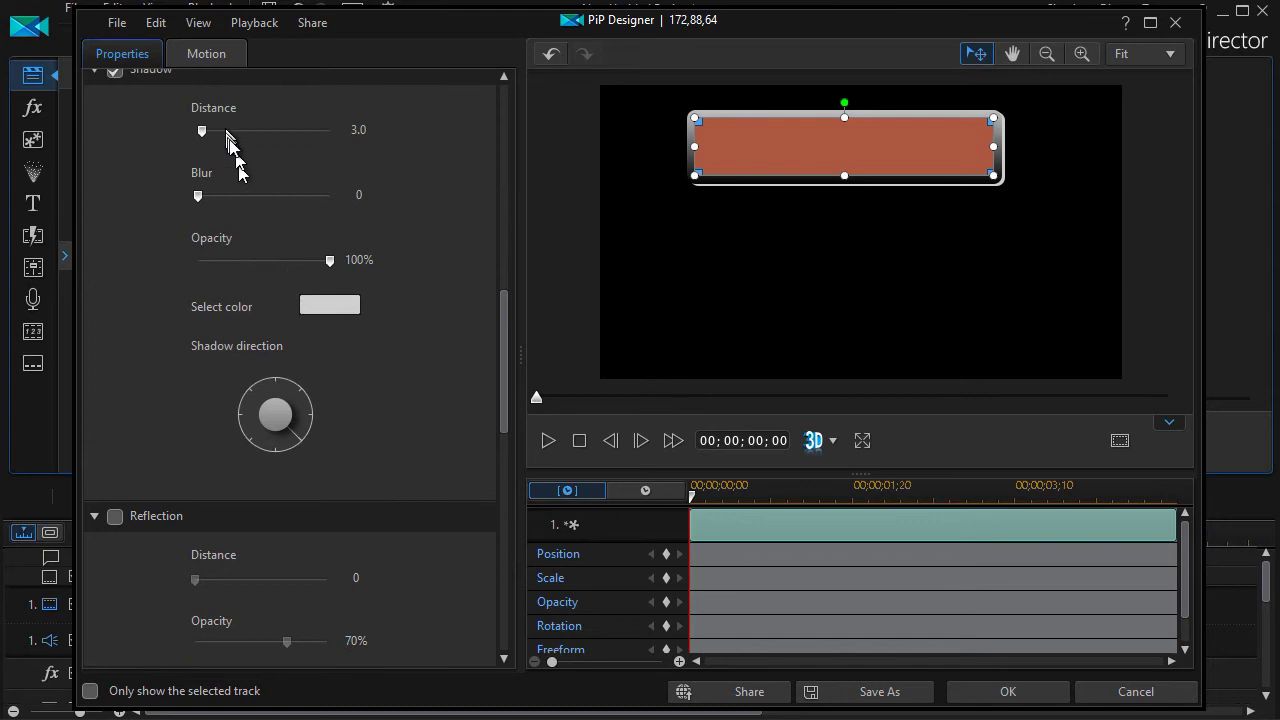
drag(200, 130, 197, 134)
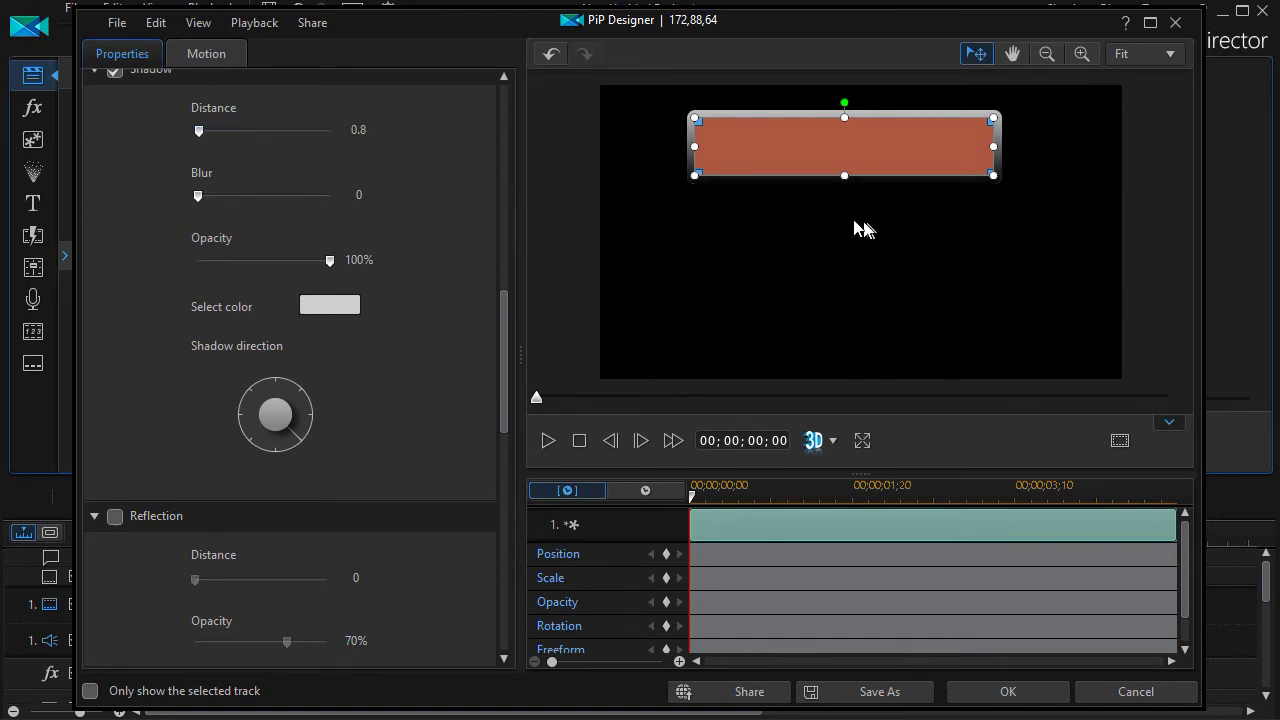
drag(199, 126, 201, 127)
drag(823, 120, 833, 228)
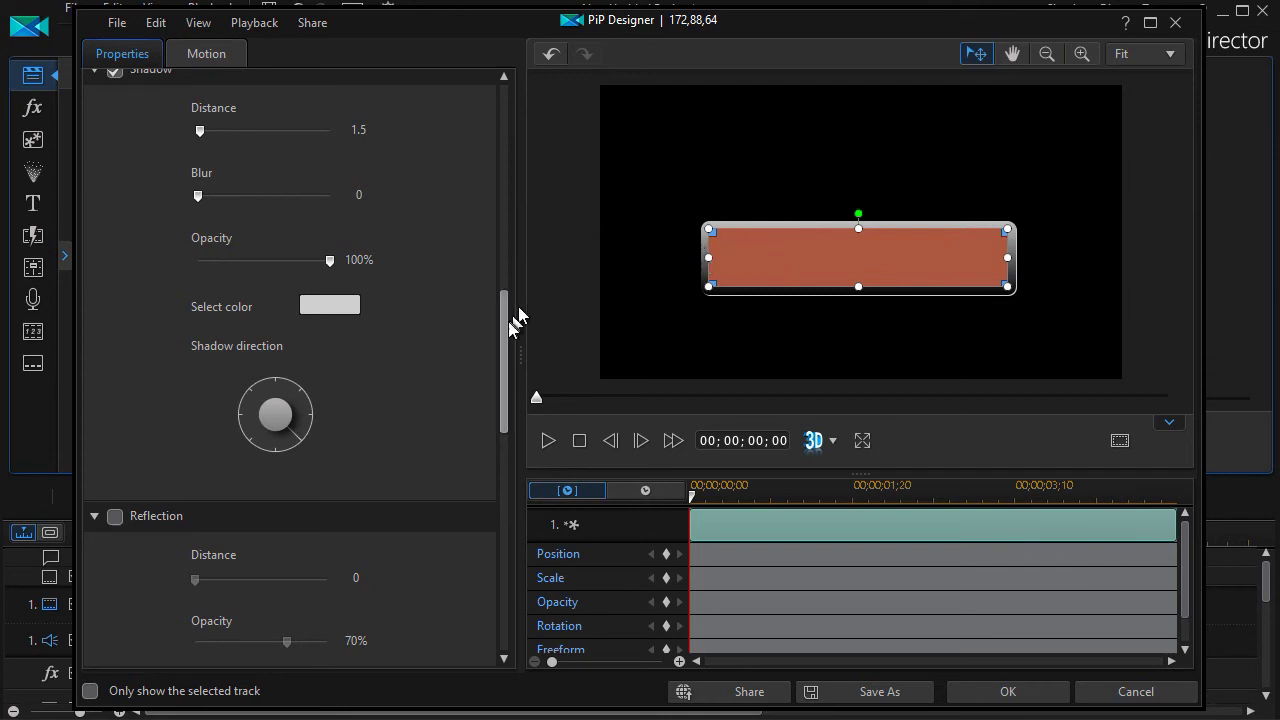
drag(505, 327, 511, 551)
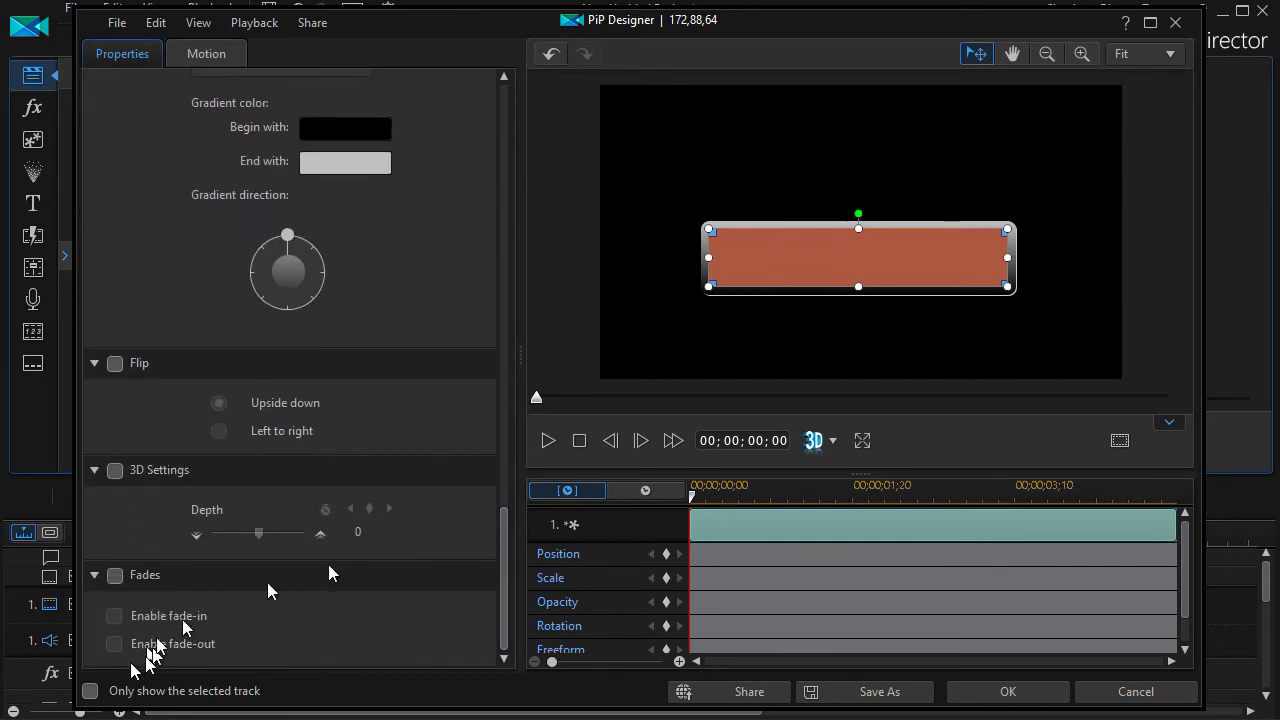
click(117, 576)
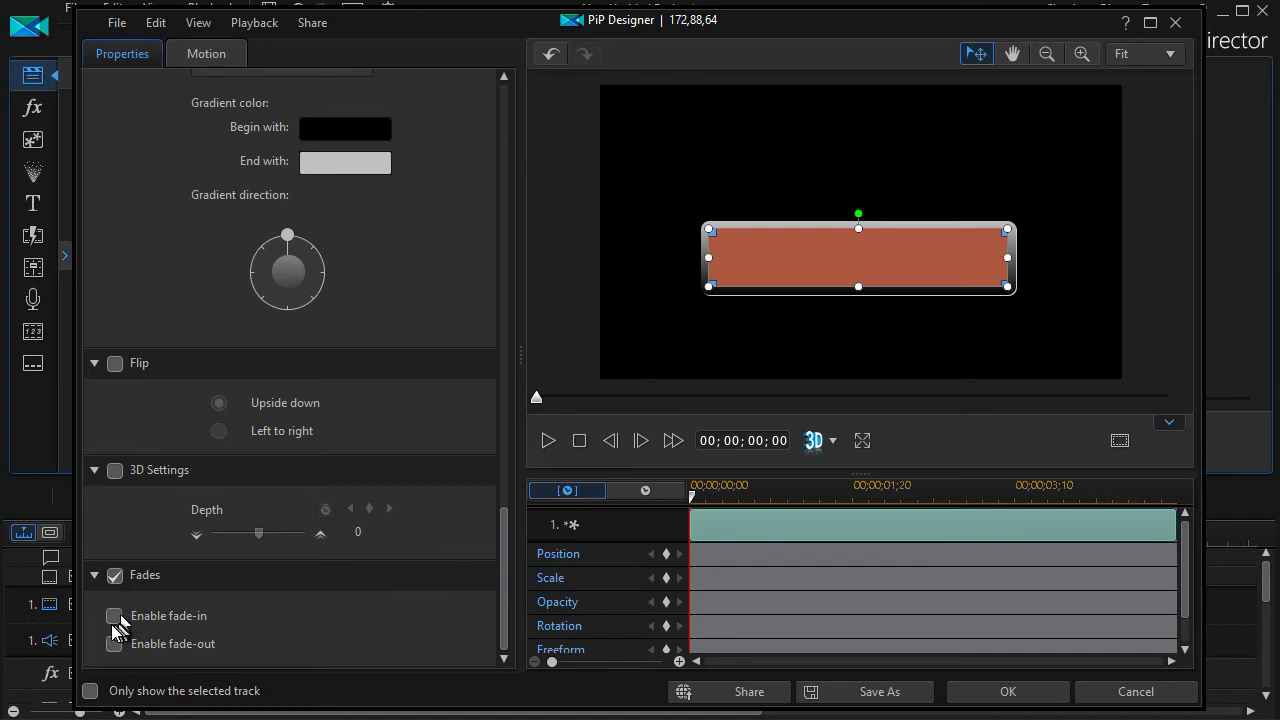
click(113, 617)
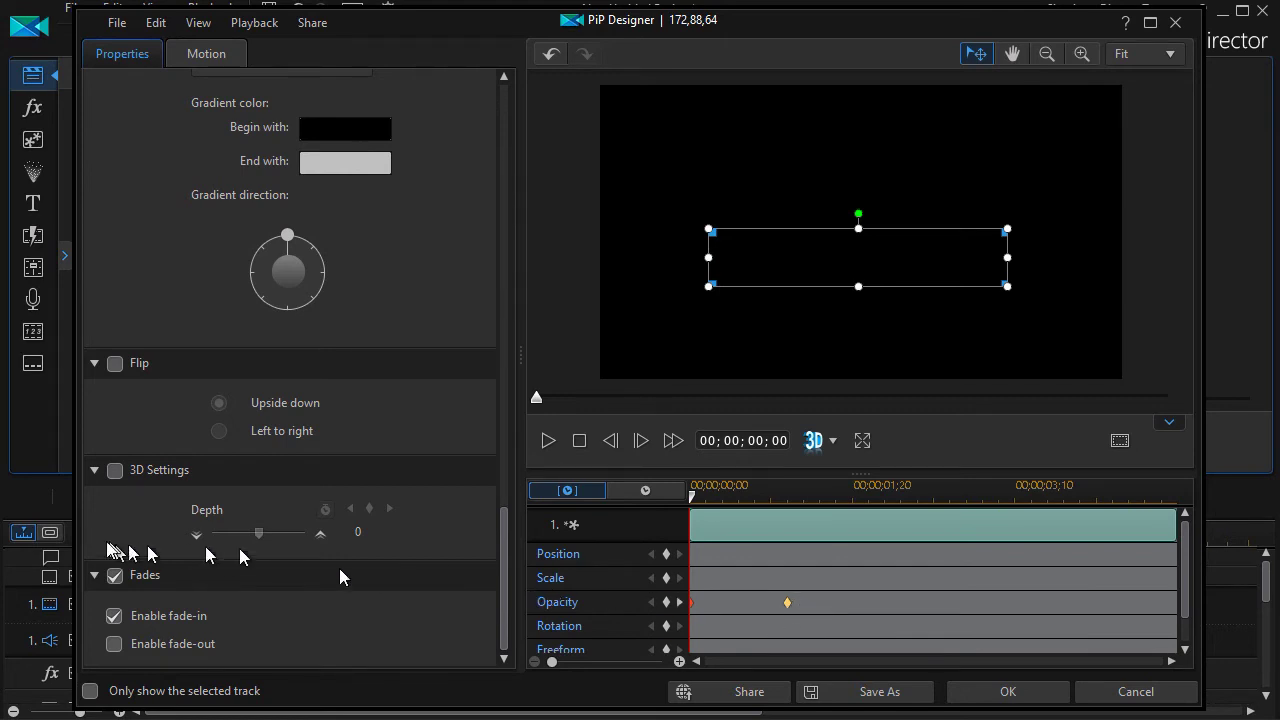
click(114, 578)
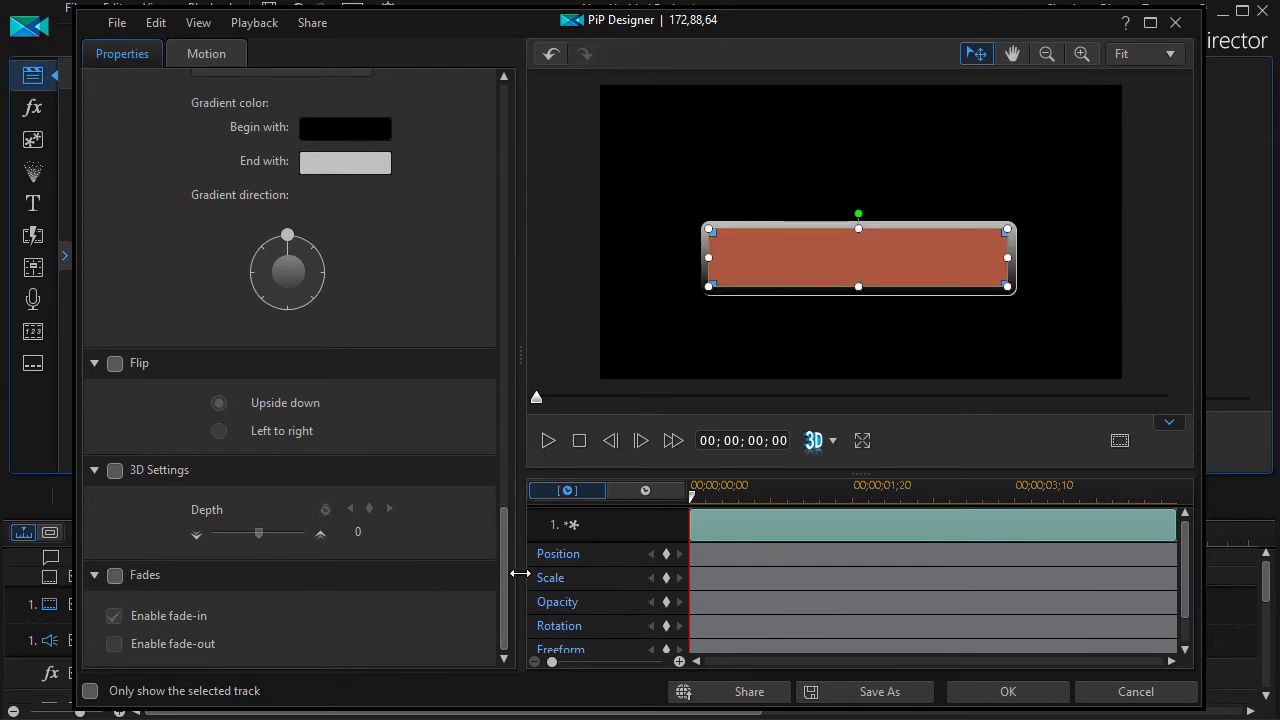
click(1008, 696)
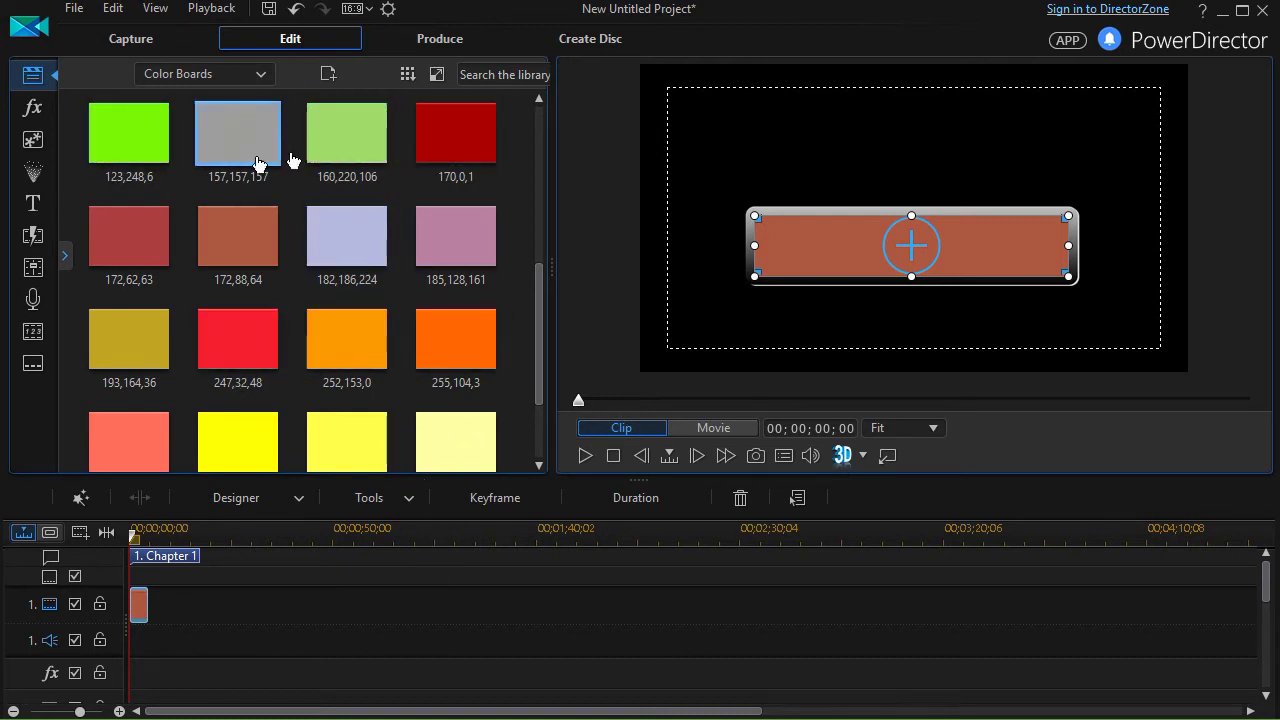
- Scroll the library back to the top and set the playhead to 00;00;35;04
drag(537, 297, 541, 86)
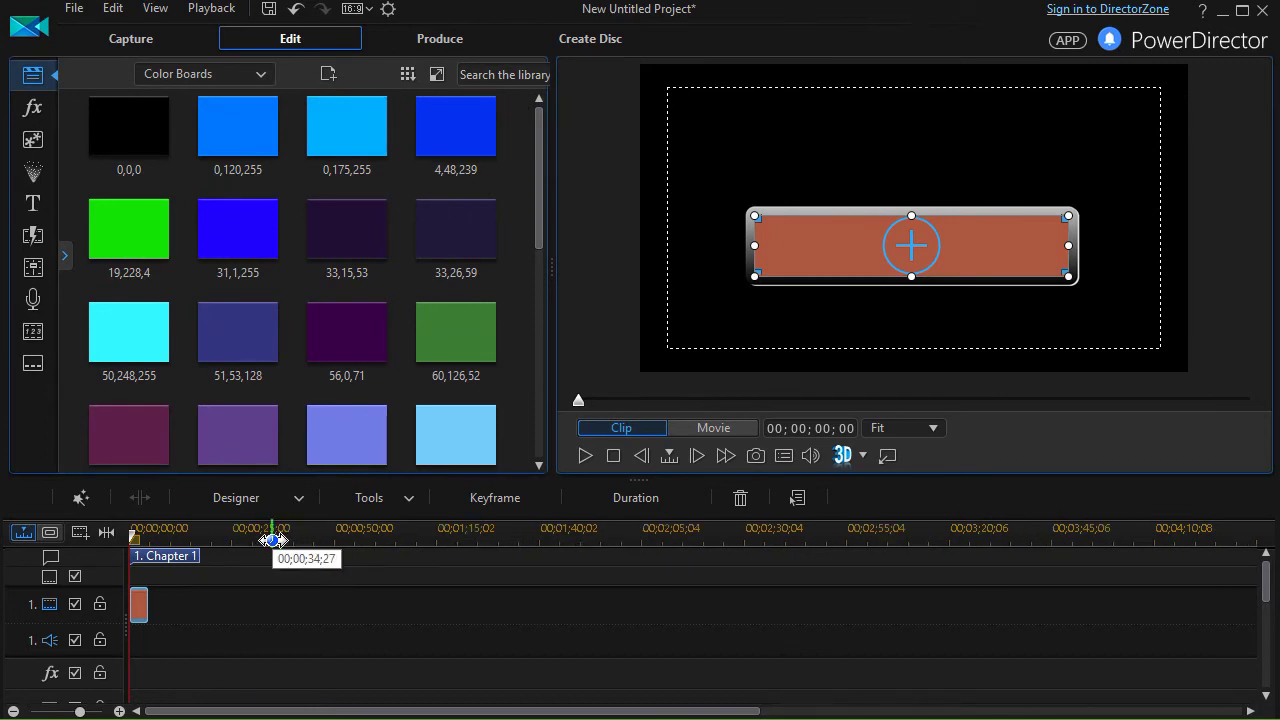
click(273, 537)
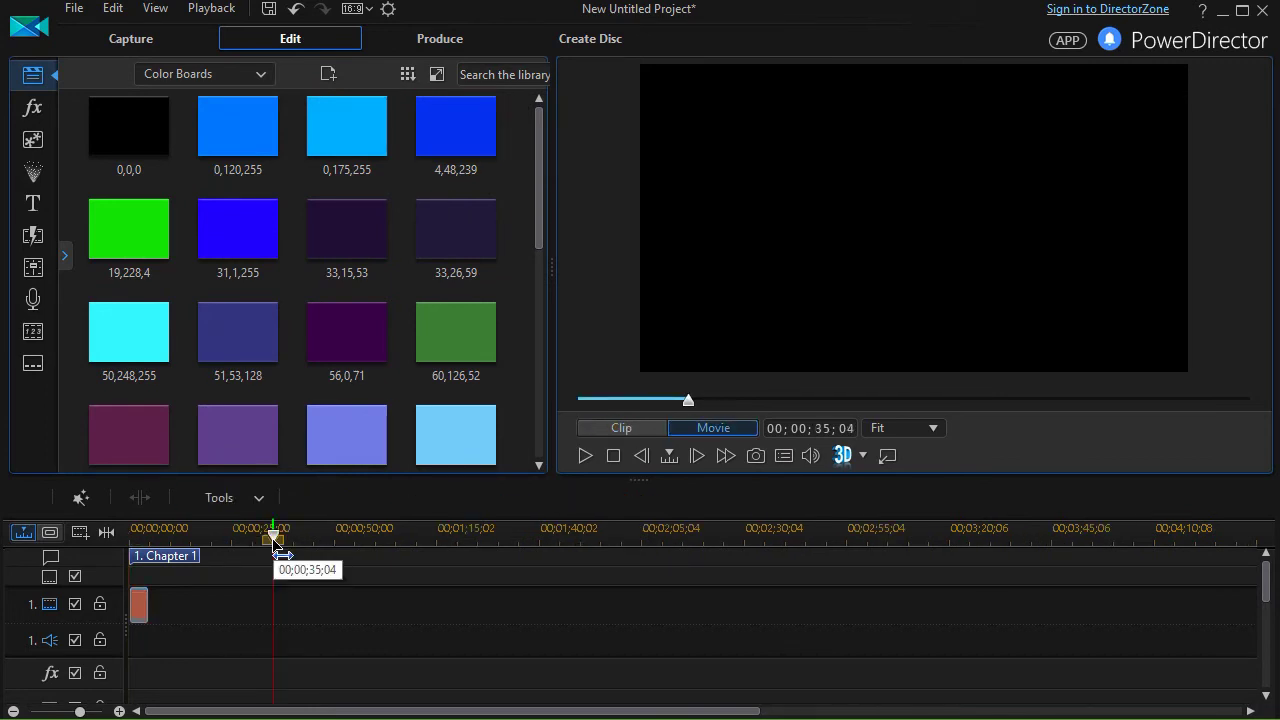
- Create a color board from the Color Selector, darkening purple to 87,0,174
click(337, 78)
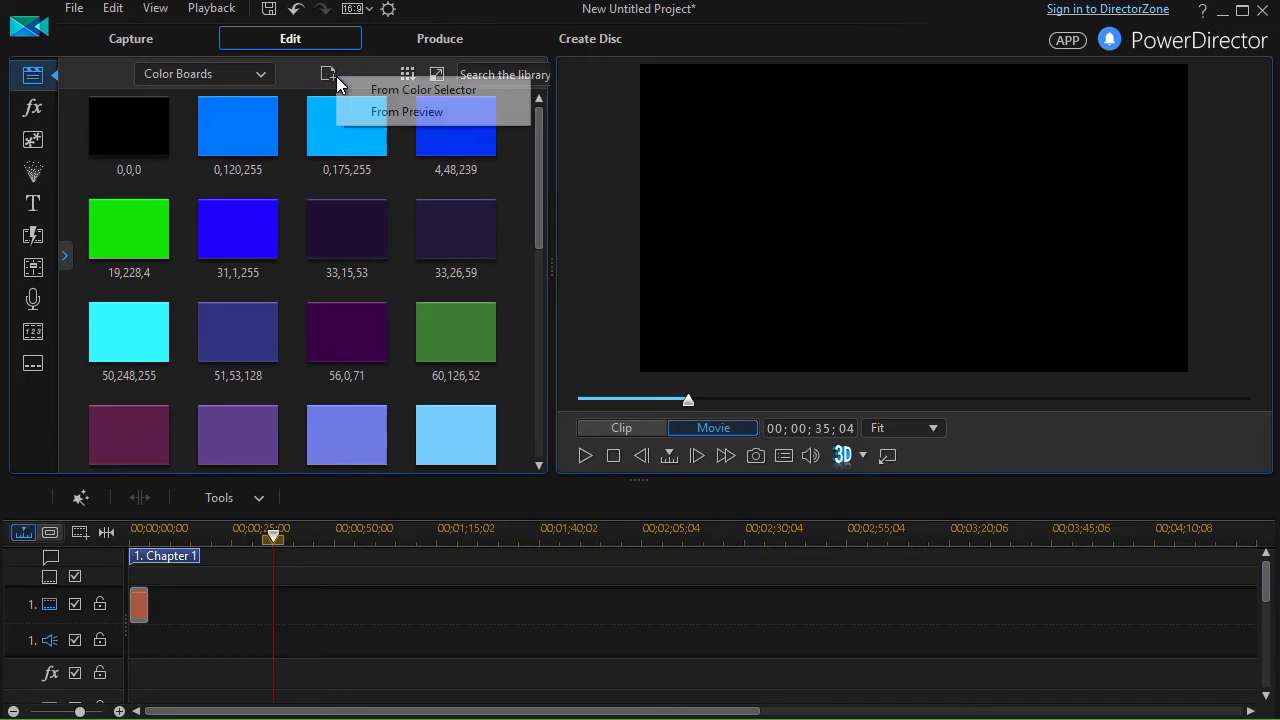
click(414, 89)
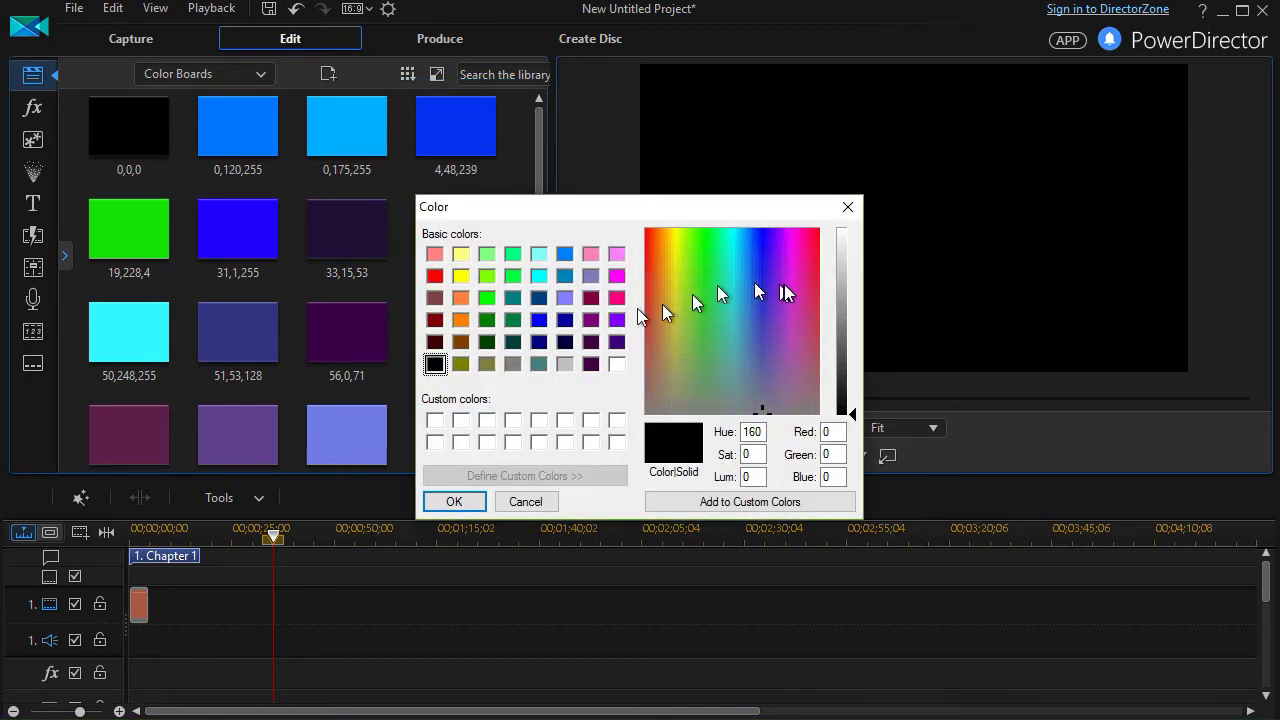
click(541, 277)
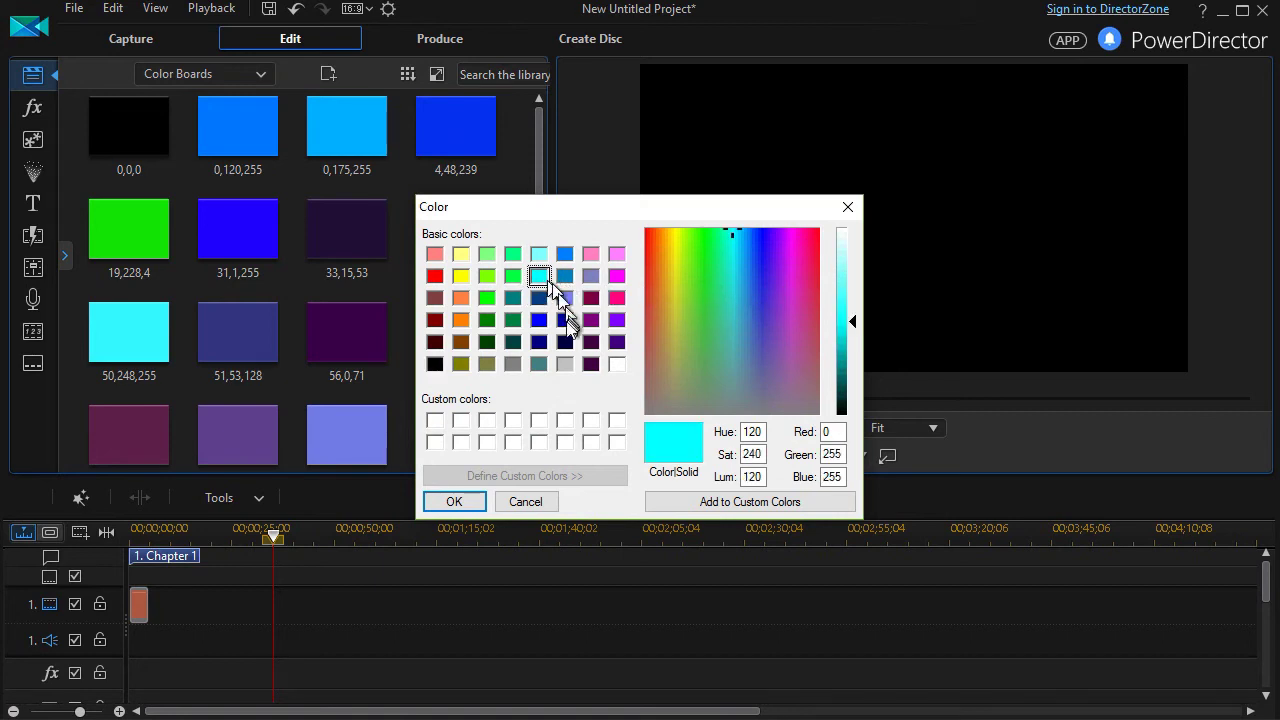
click(564, 340)
click(617, 321)
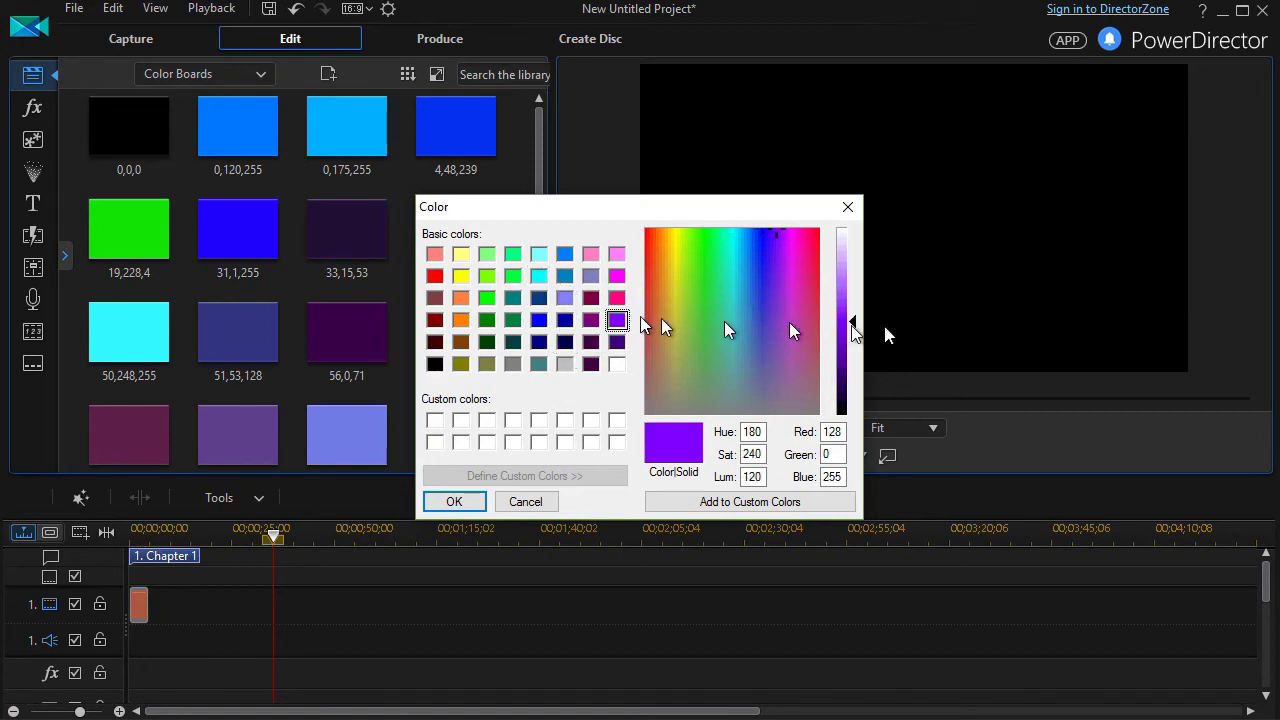
drag(855, 325, 845, 345)
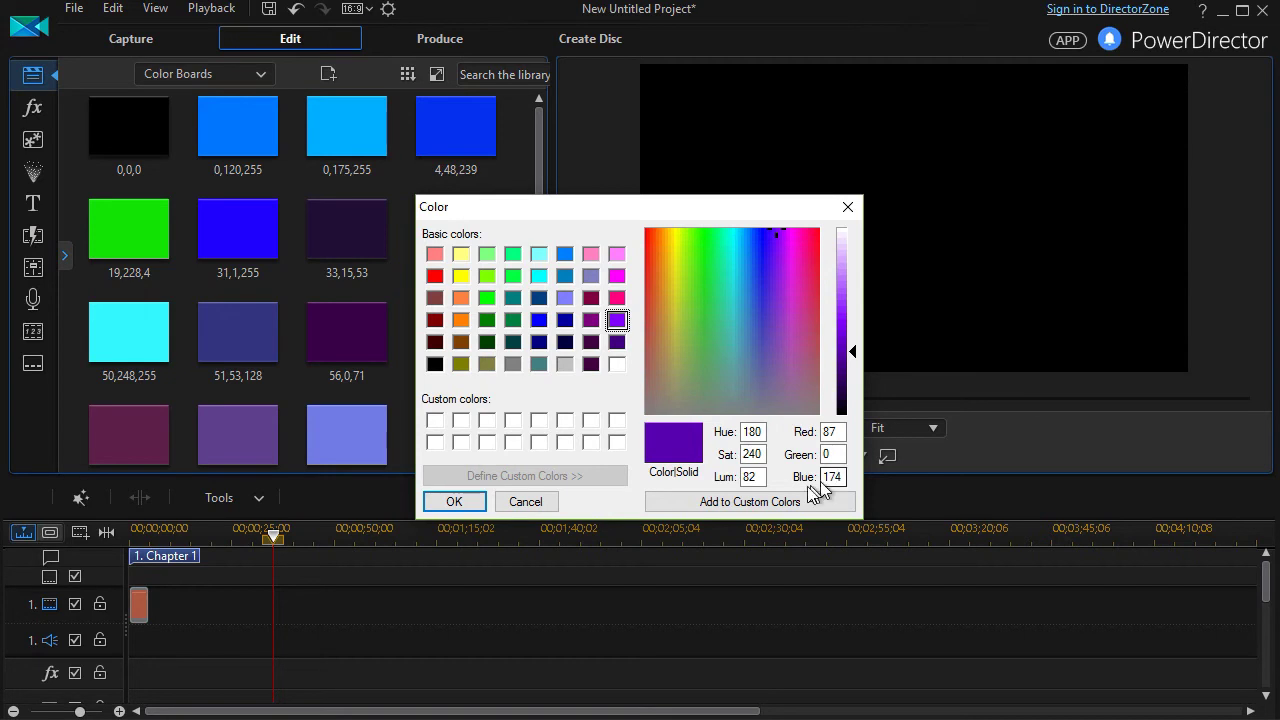
click(456, 502)
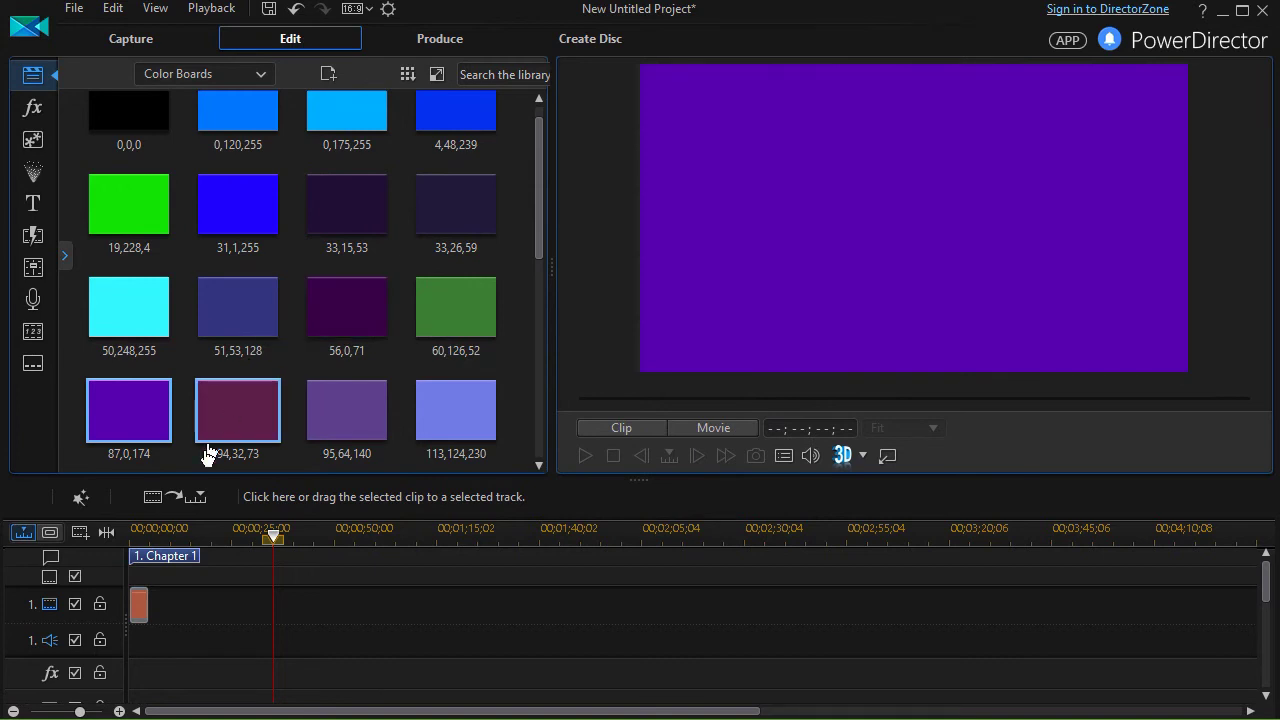
- Rename the new purple color board to 'NewPurple'
right_click(137, 432)
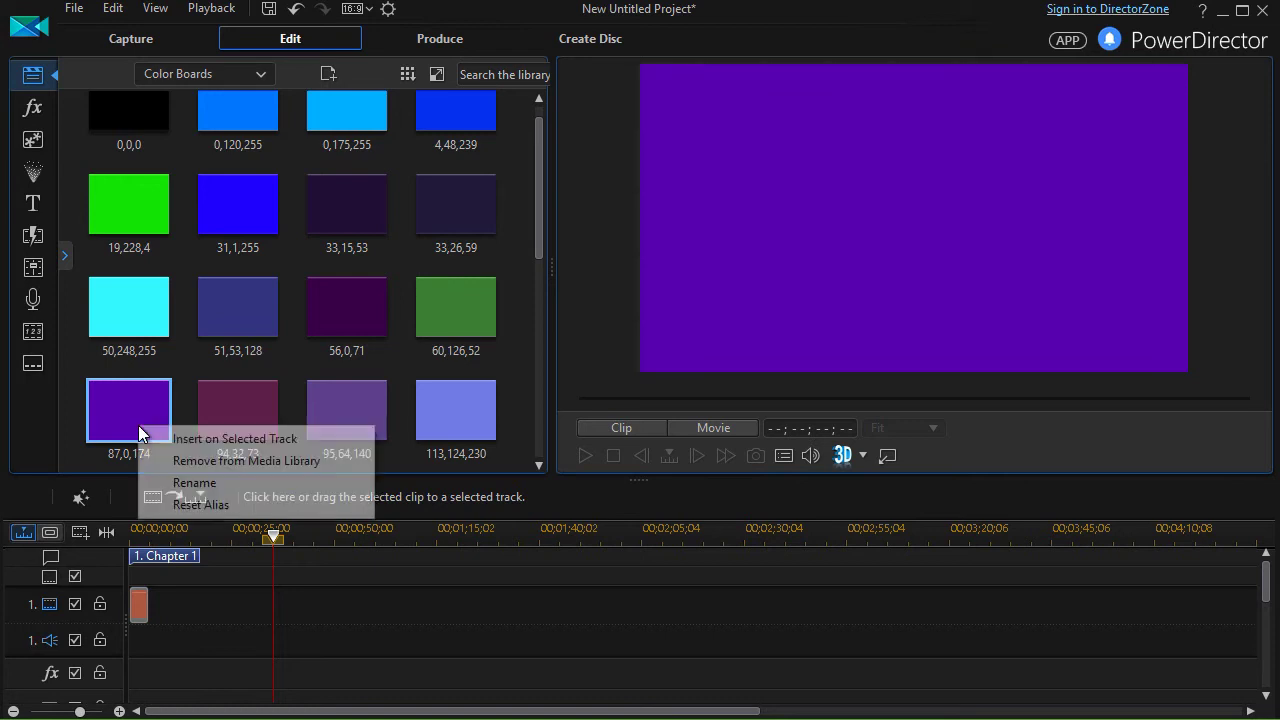
click(196, 483)
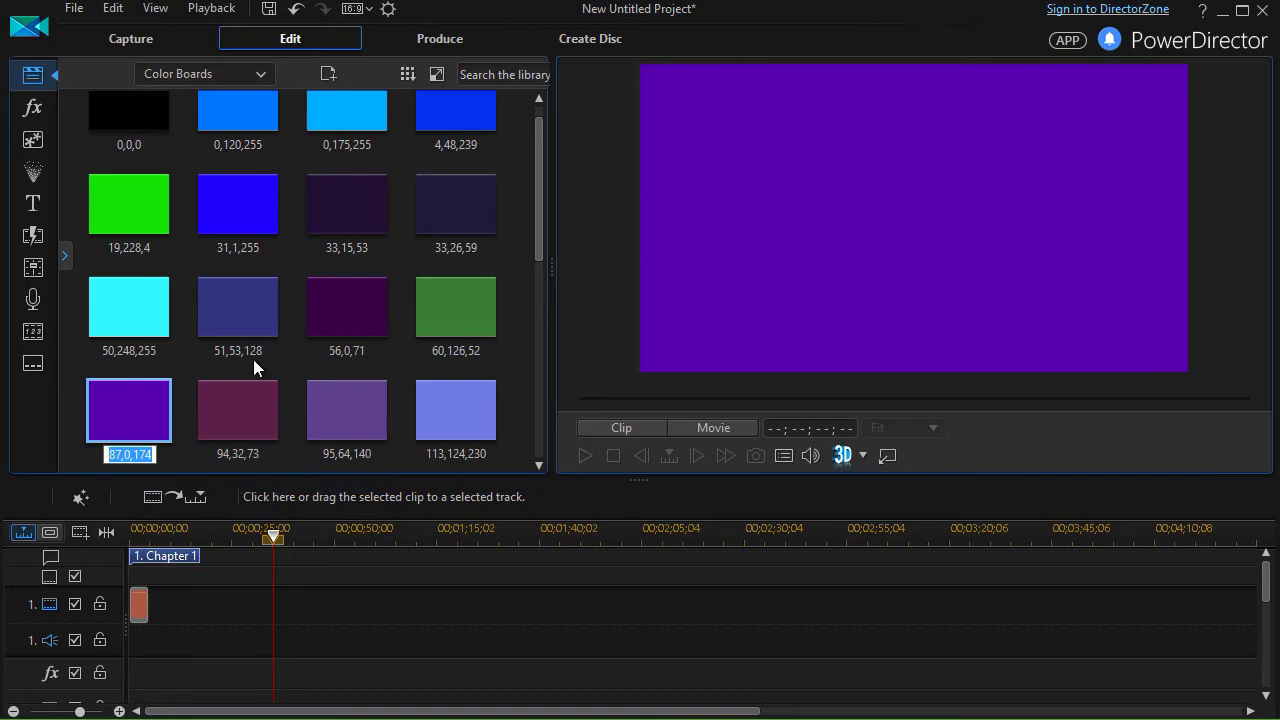
text(Nwe)
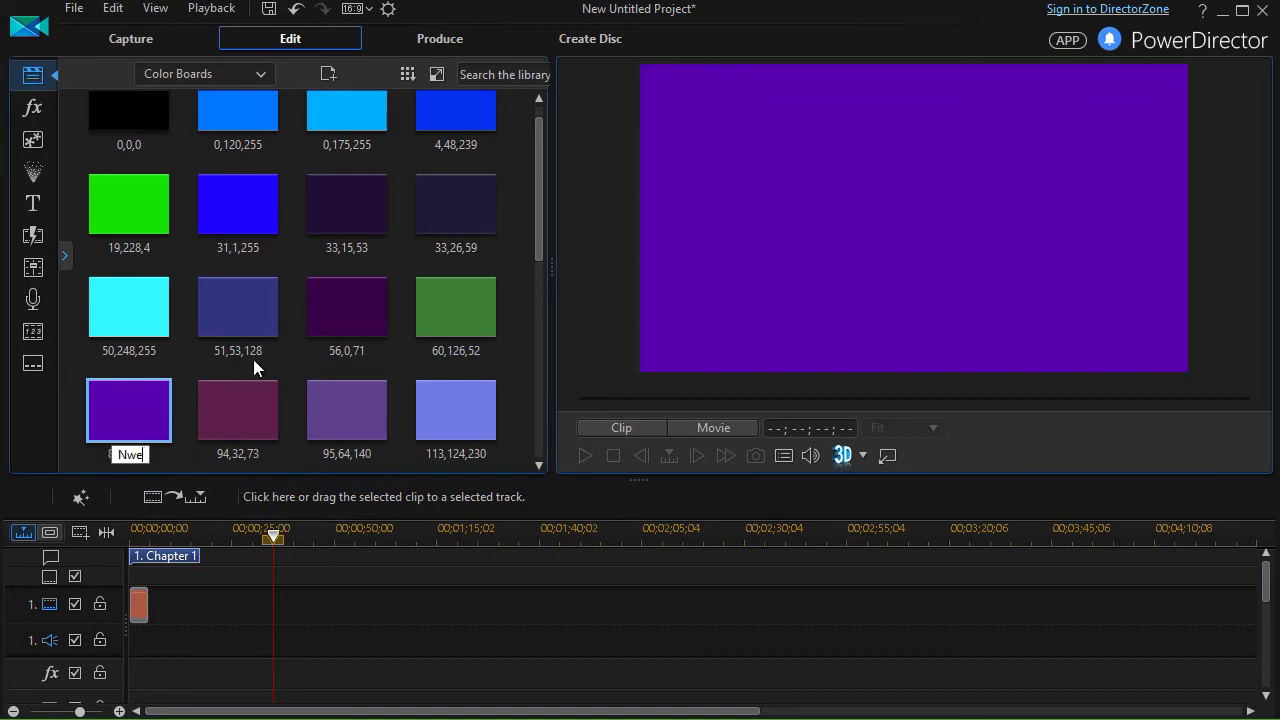
key(BackSpace)
key(BackSpace)
text(ew)
key(BackSpace)
key(BackSpace)
text(Purple)
click(254, 360)
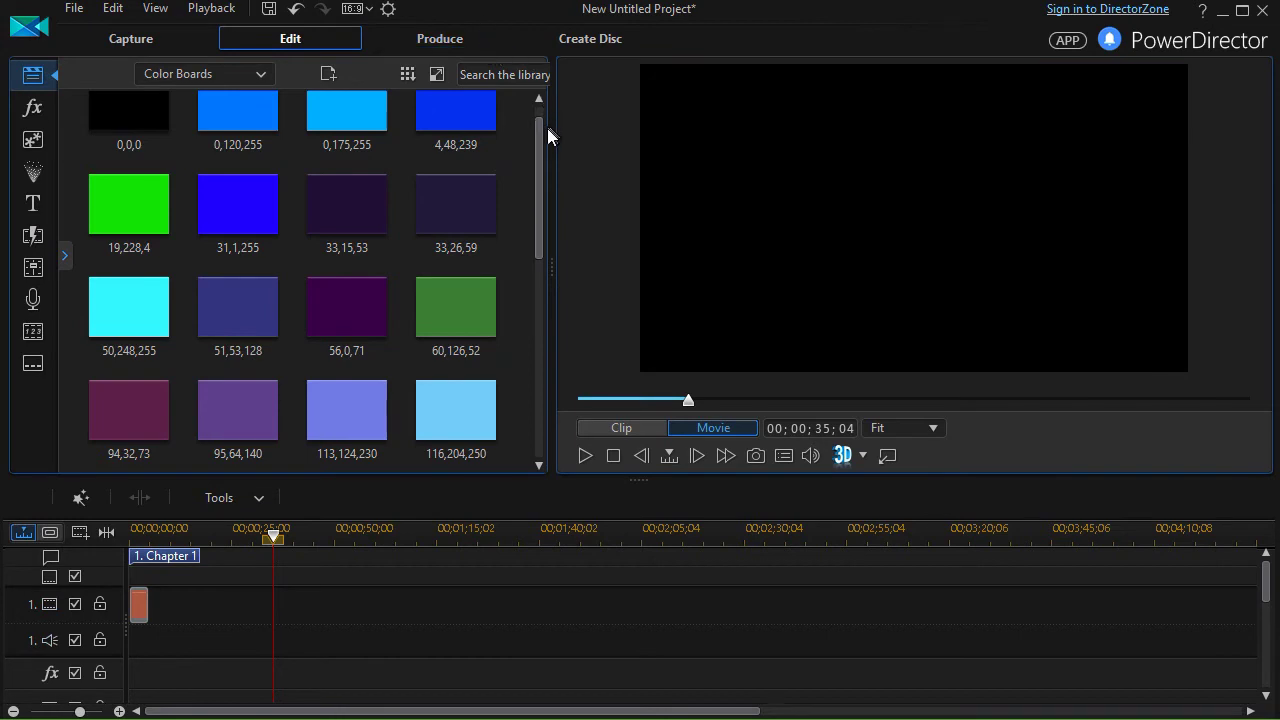
drag(539, 131, 537, 400)
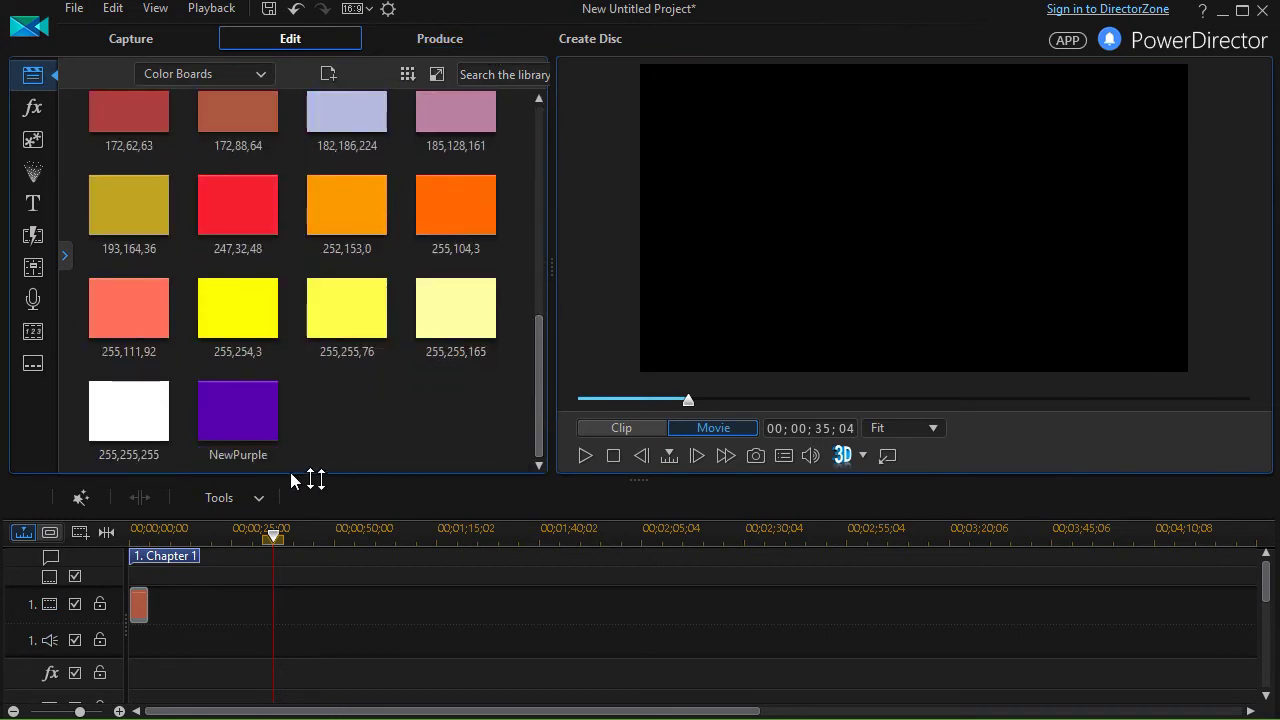
- Remove the NewPurple board from the media library
right_click(240, 415)
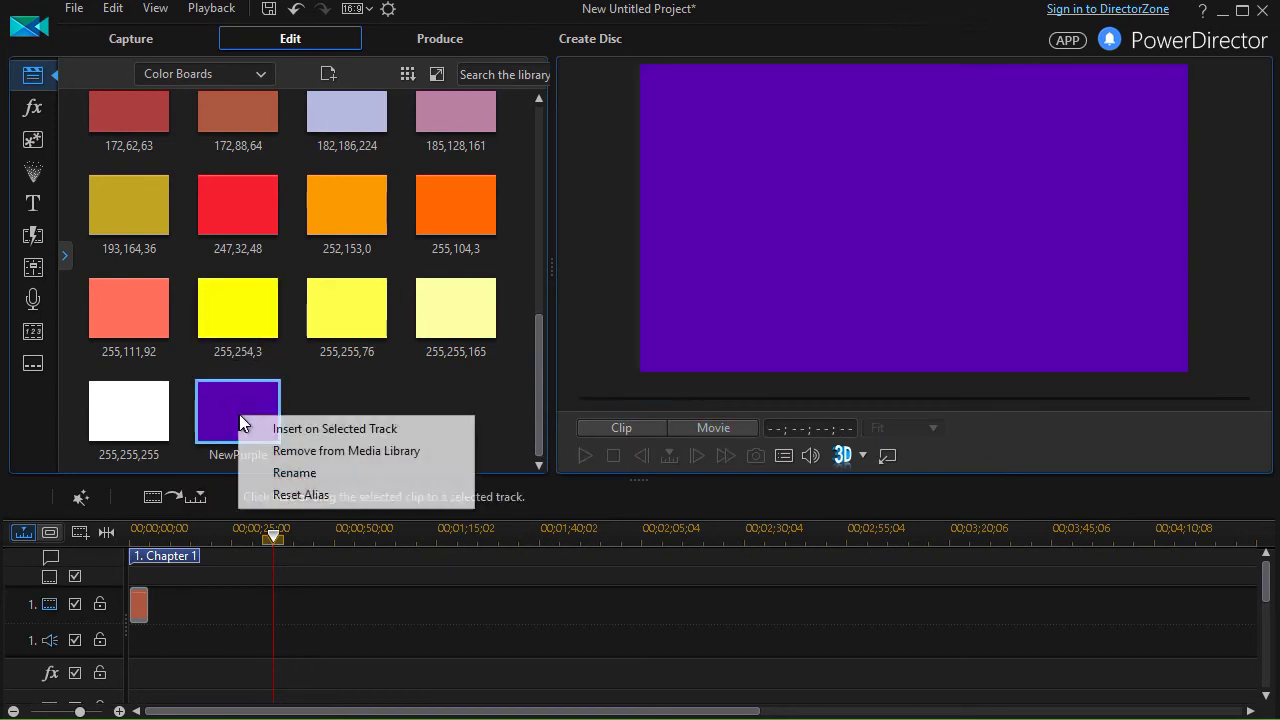
click(339, 451)
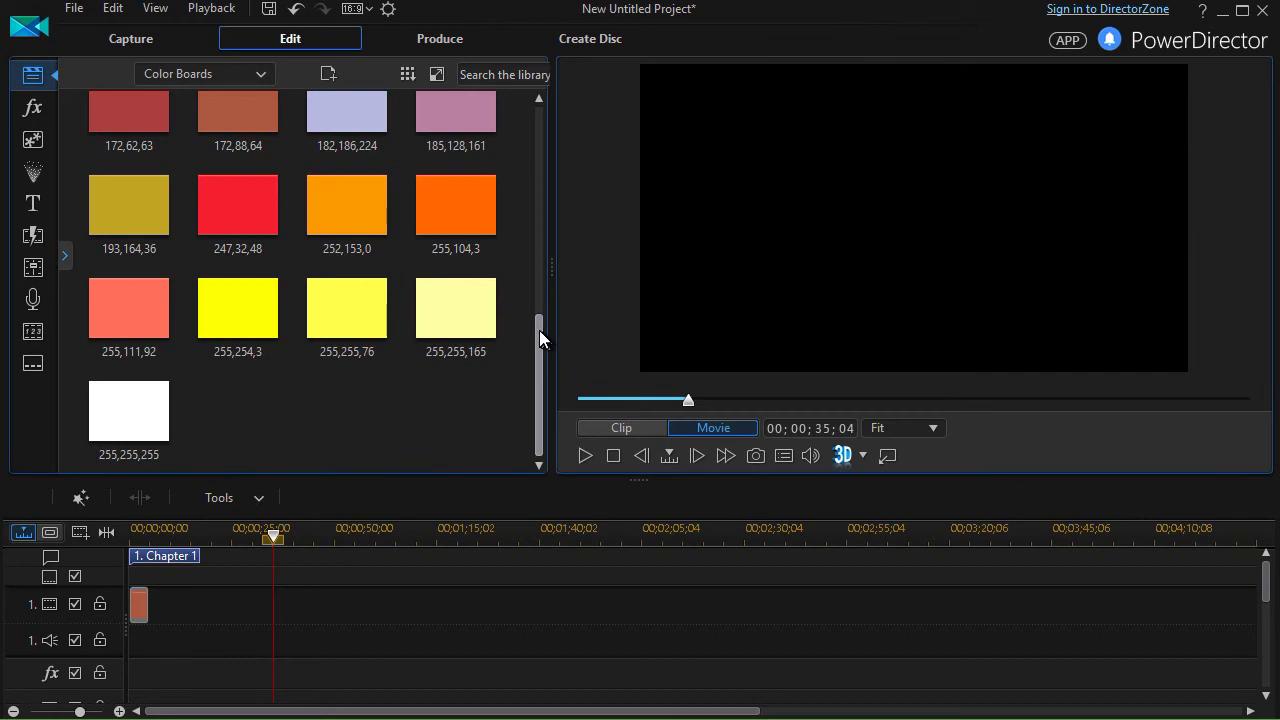
drag(539, 330, 526, 17)
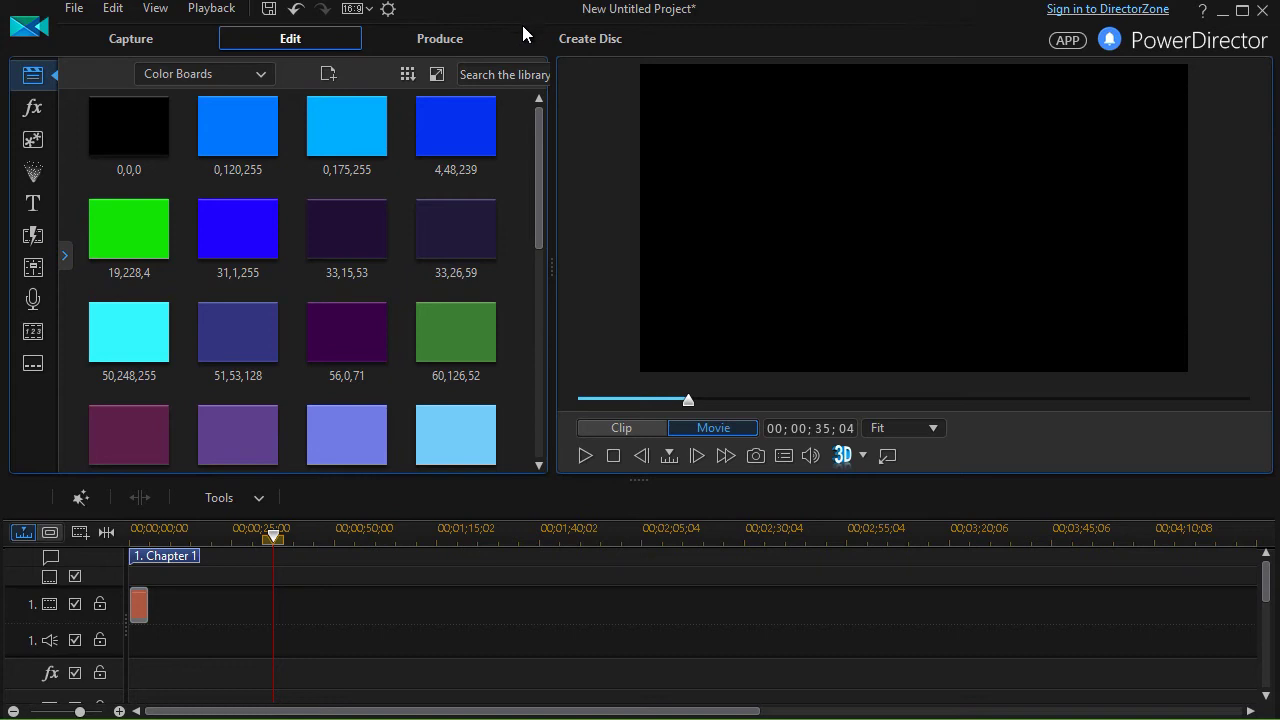
- Switch the library to Media Content and drag IMG_6044.JPG onto video track 1 at 00;00;22;21
drag(597, 565, 464, 630)
click(258, 76)
click(240, 97)
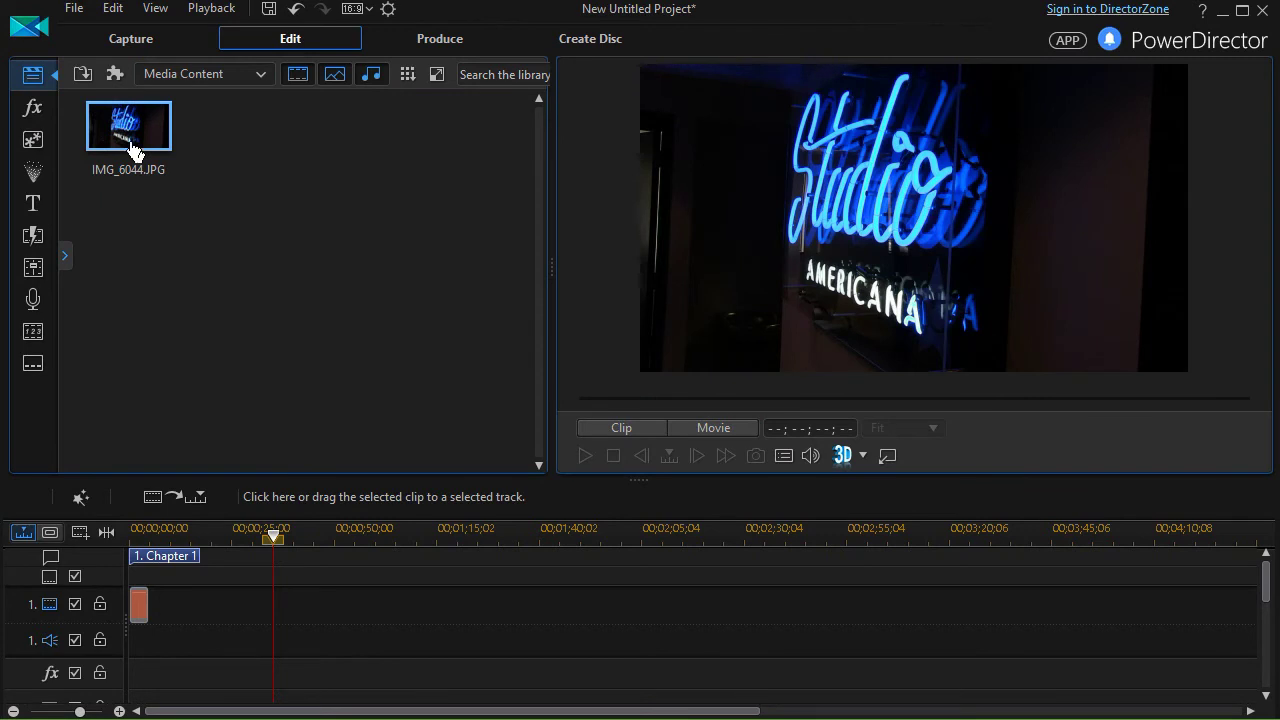
drag(132, 138, 225, 618)
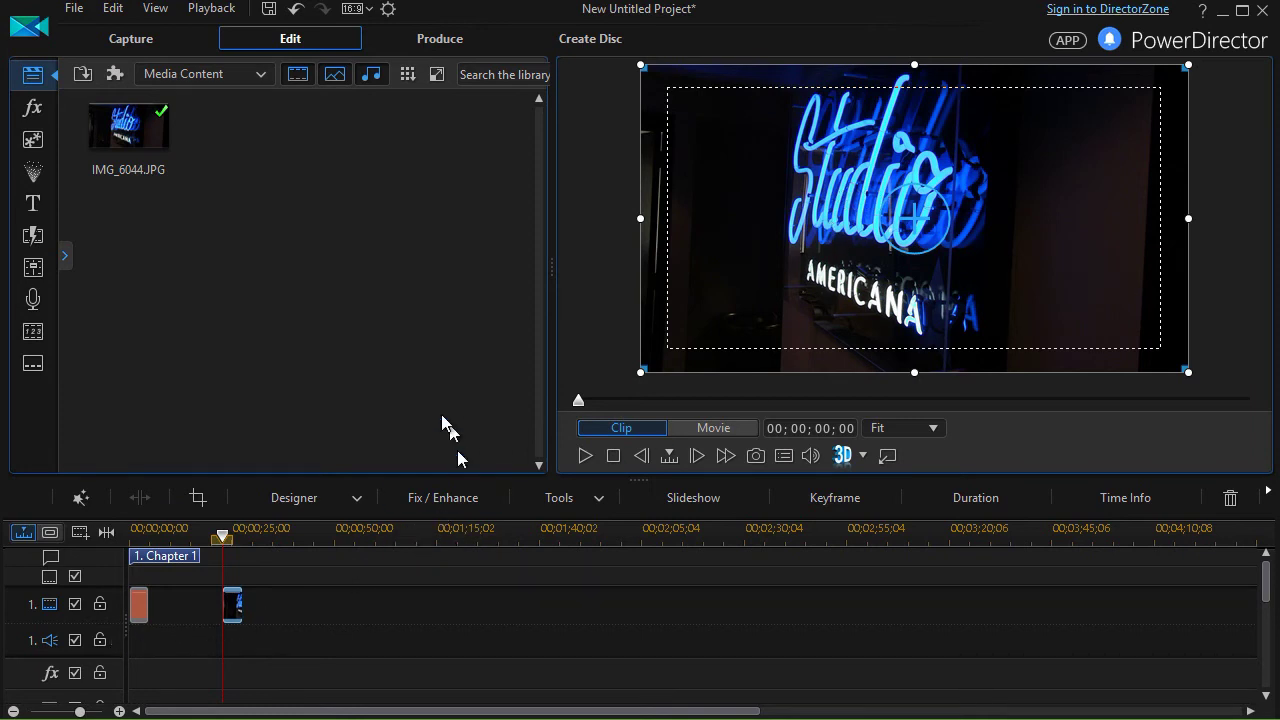
- In Color Boards, create a new 5,92,255 board by eyedropping the neon sign's blue from the preview
click(261, 80)
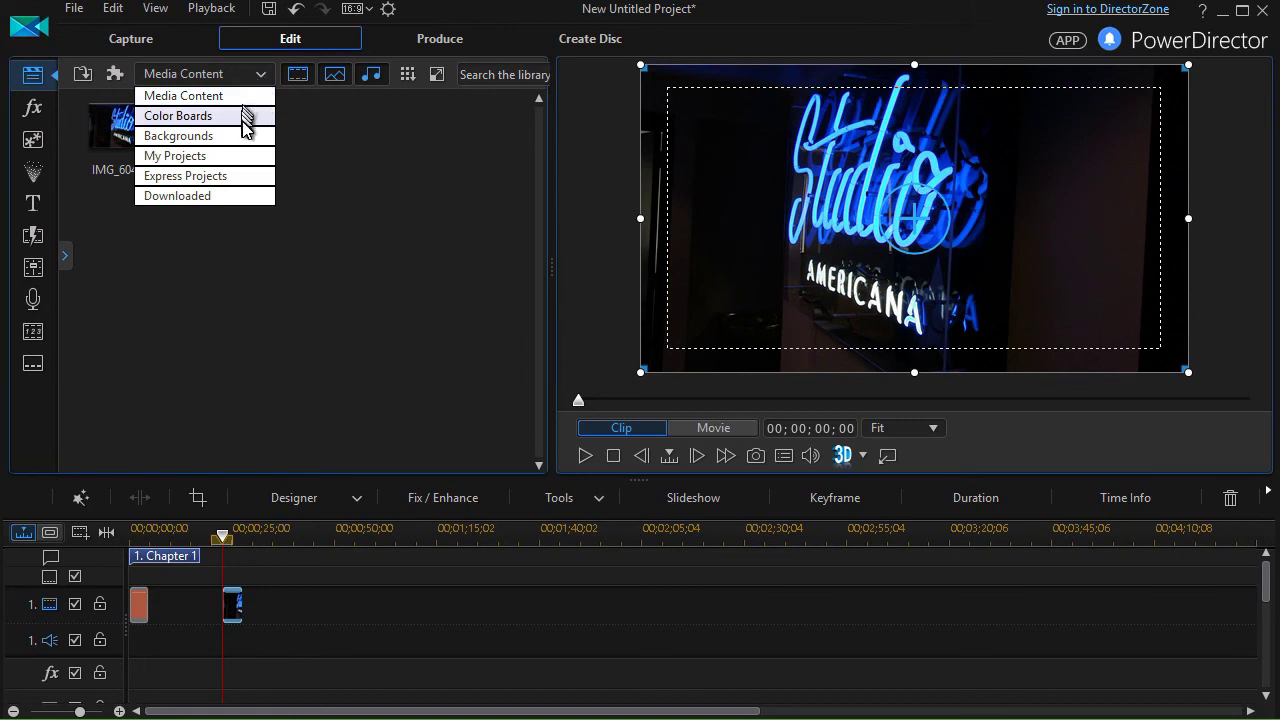
click(247, 118)
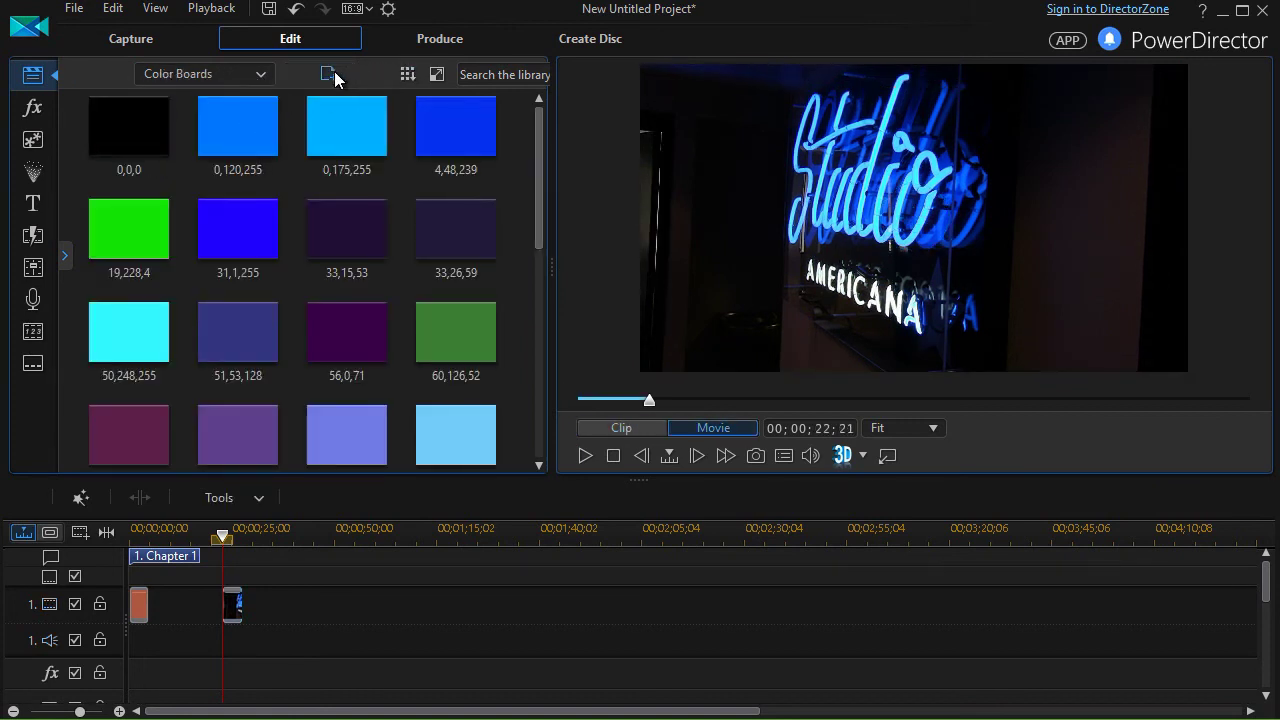
click(331, 75)
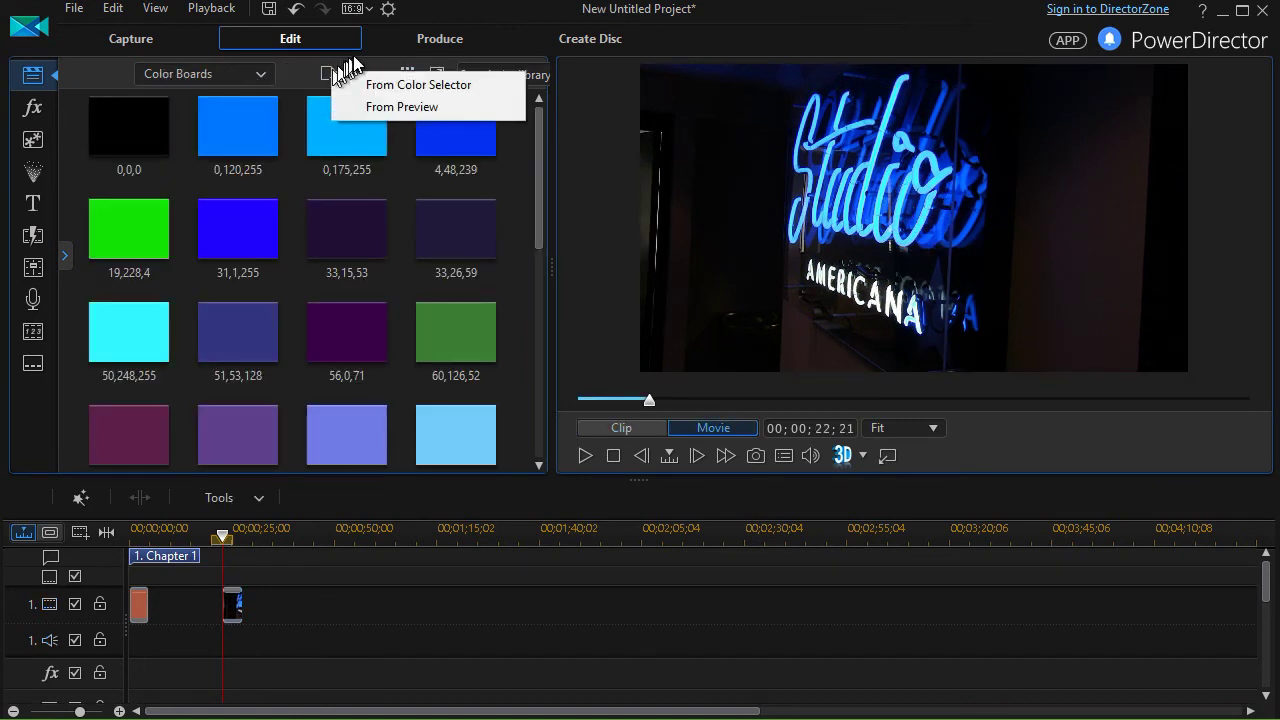
click(412, 108)
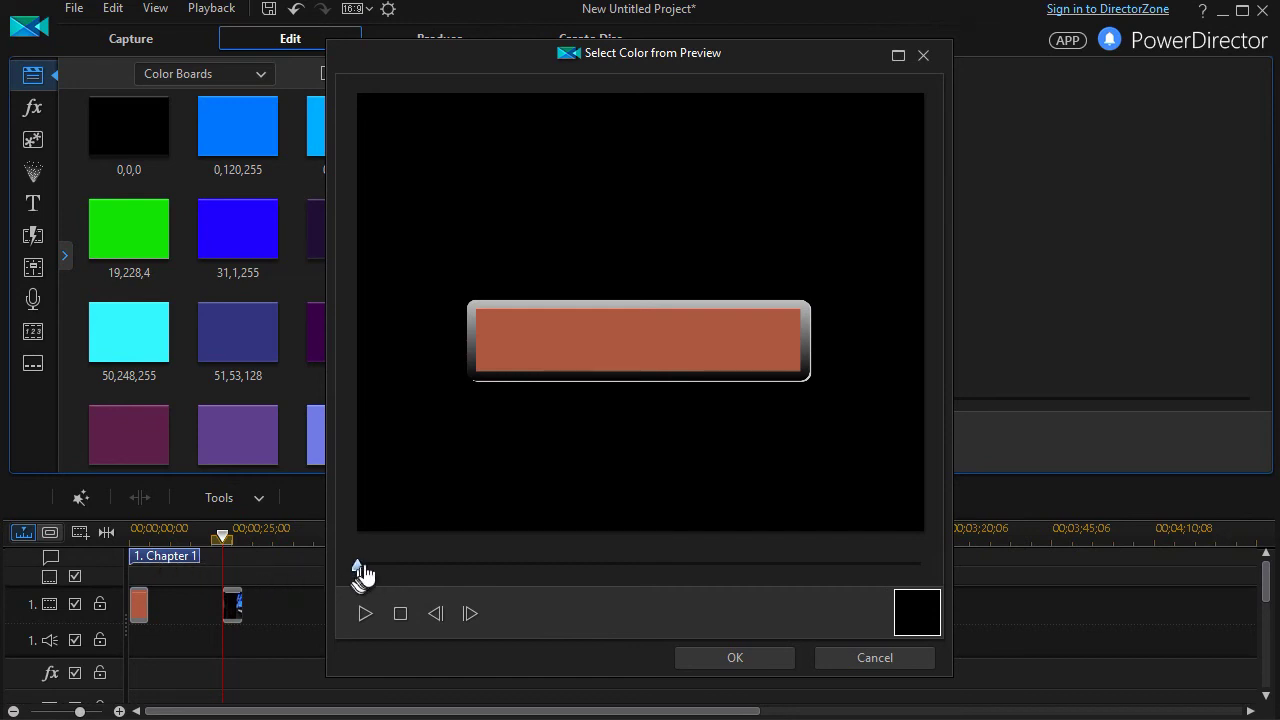
drag(358, 568, 437, 606)
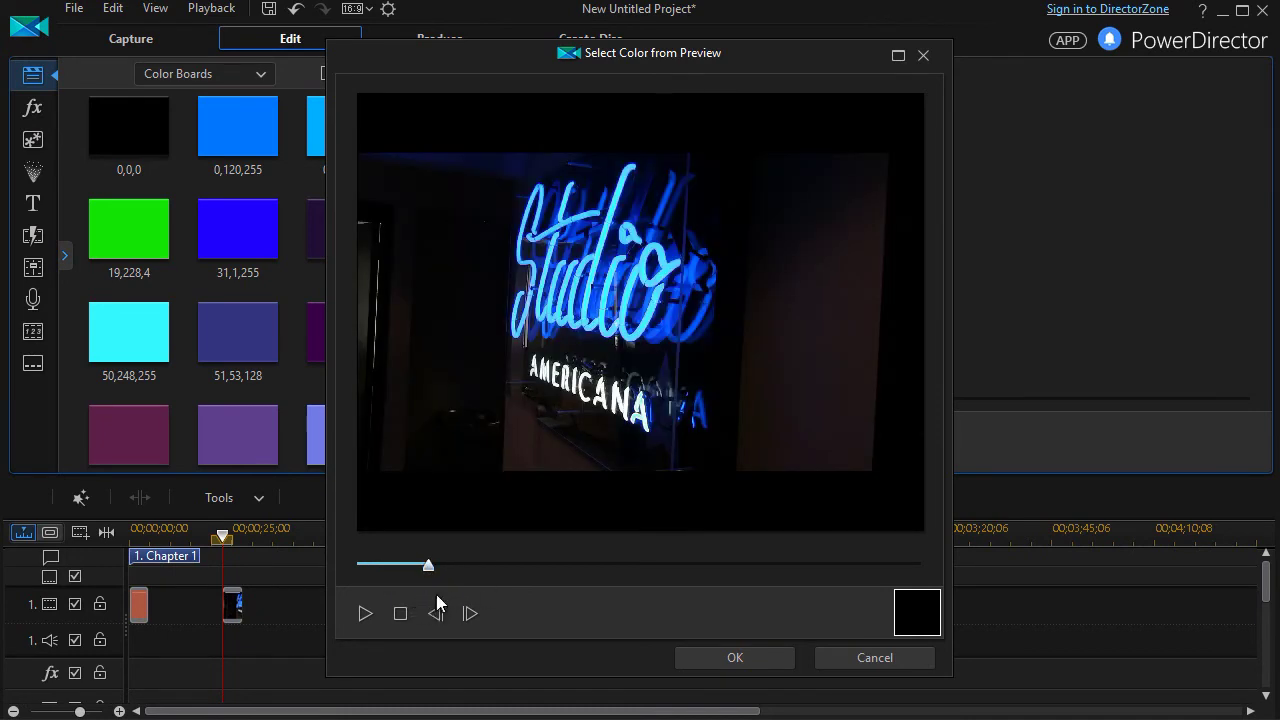
click(700, 318)
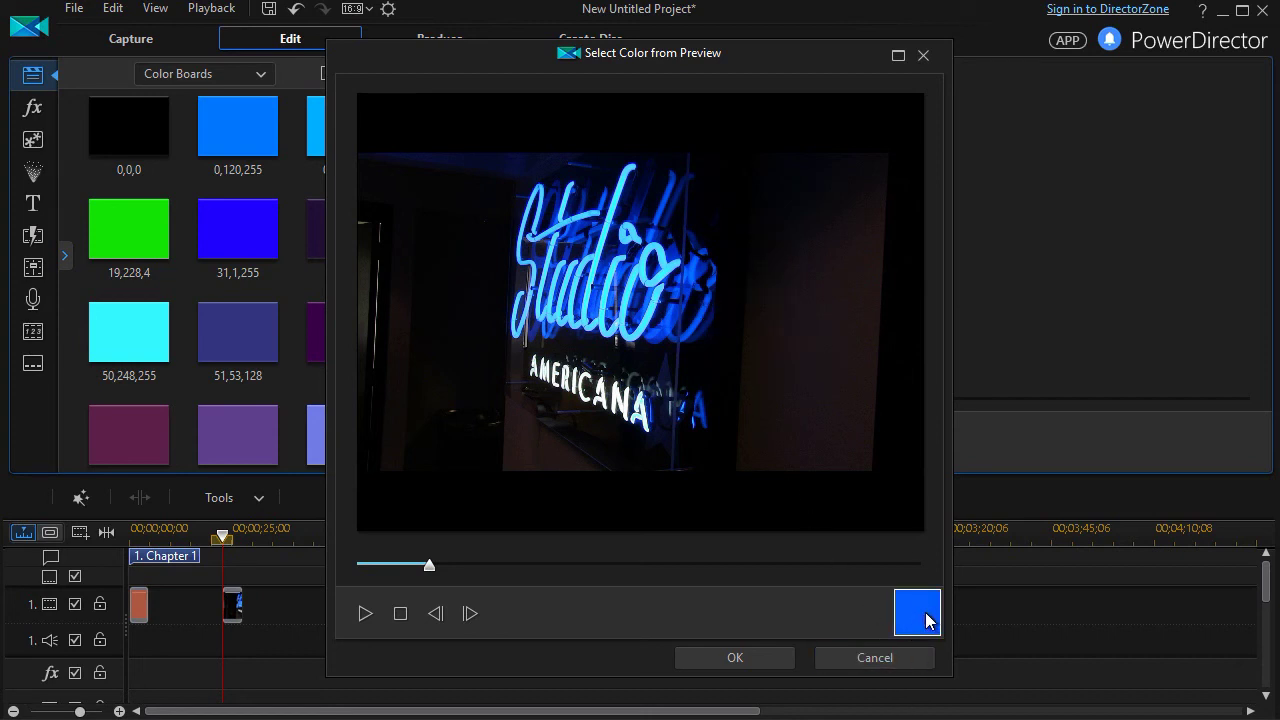
drag(746, 60, 857, 66)
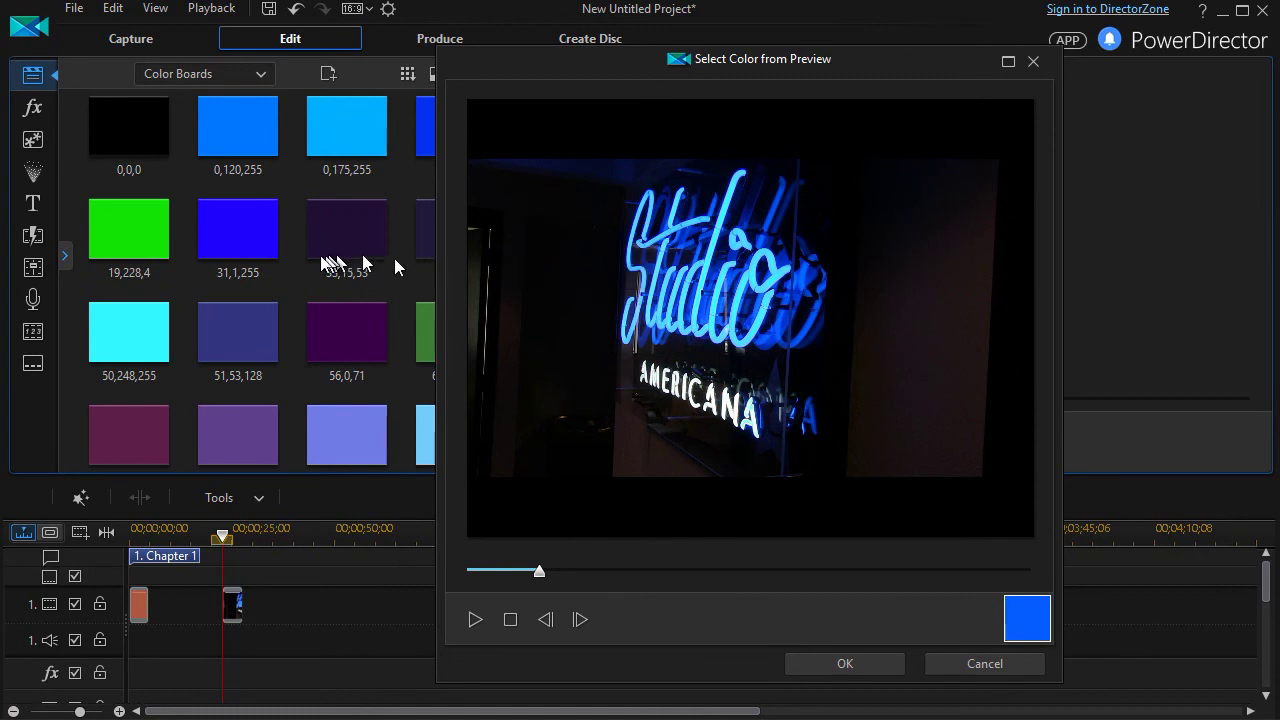
click(860, 665)
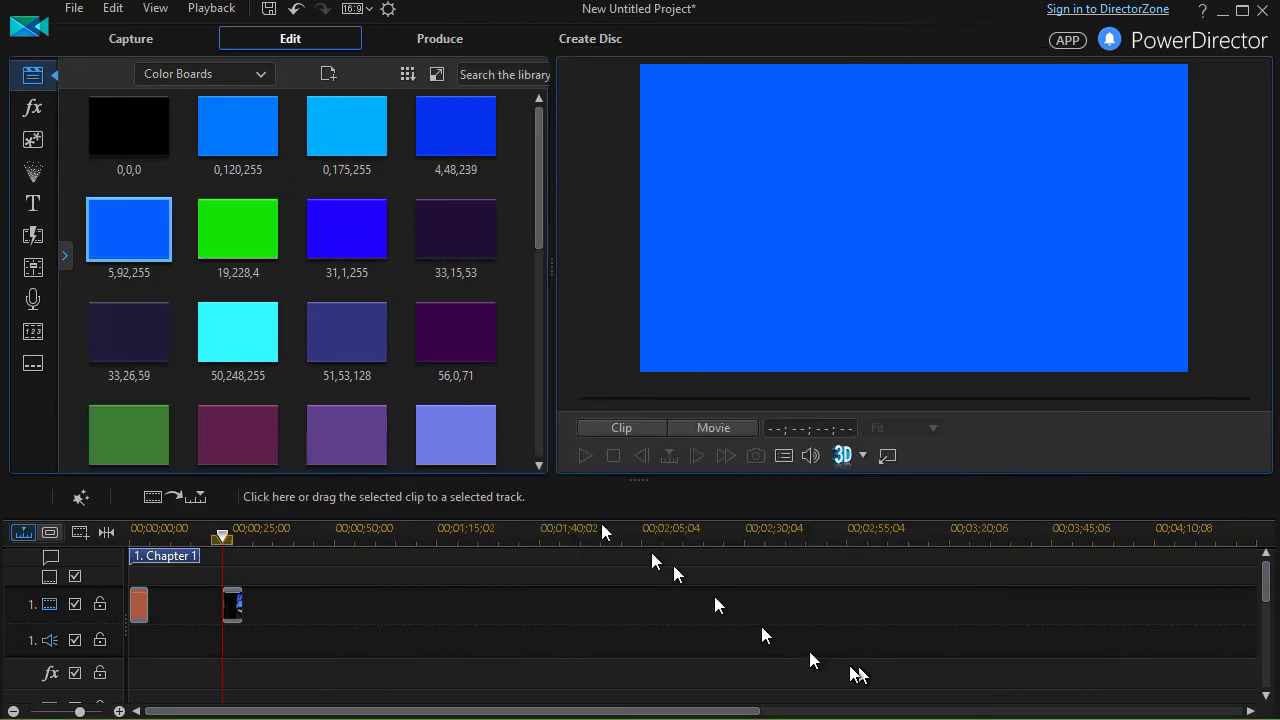
- Rename the sampled 5,92,255 blue colour board to 'Americana'
right_click(130, 237)
click(185, 289)
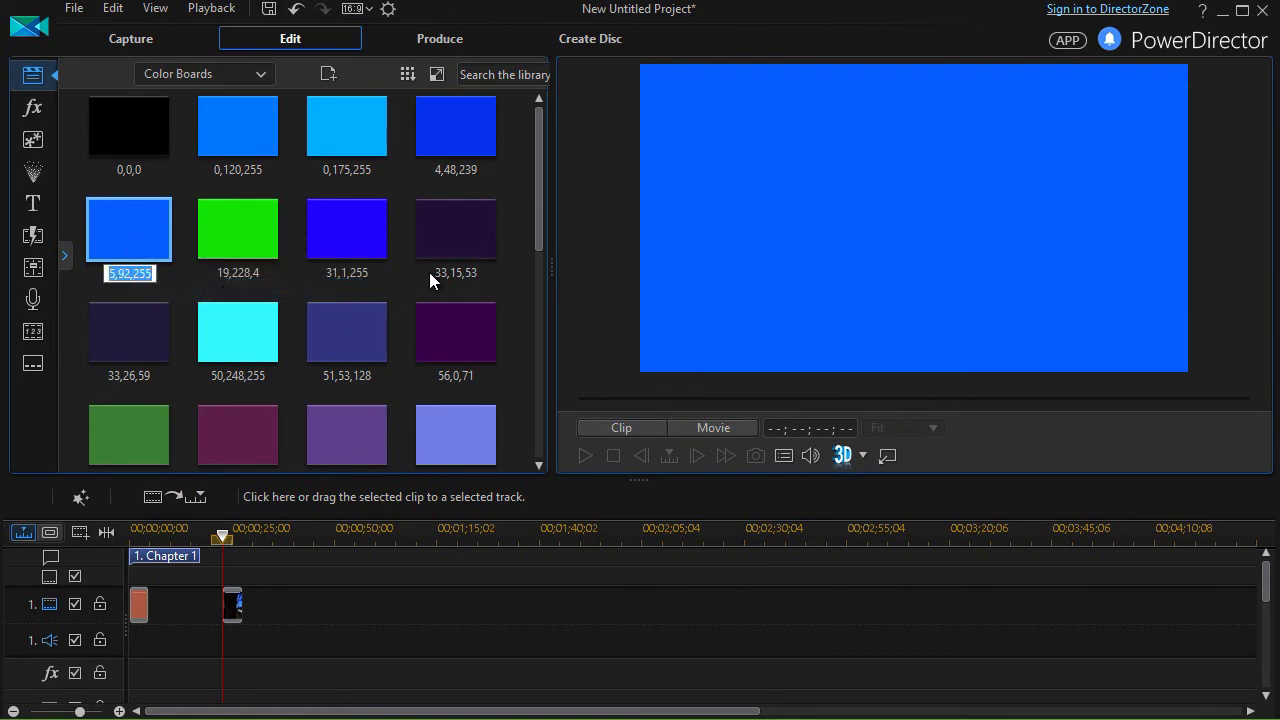
text(Am)
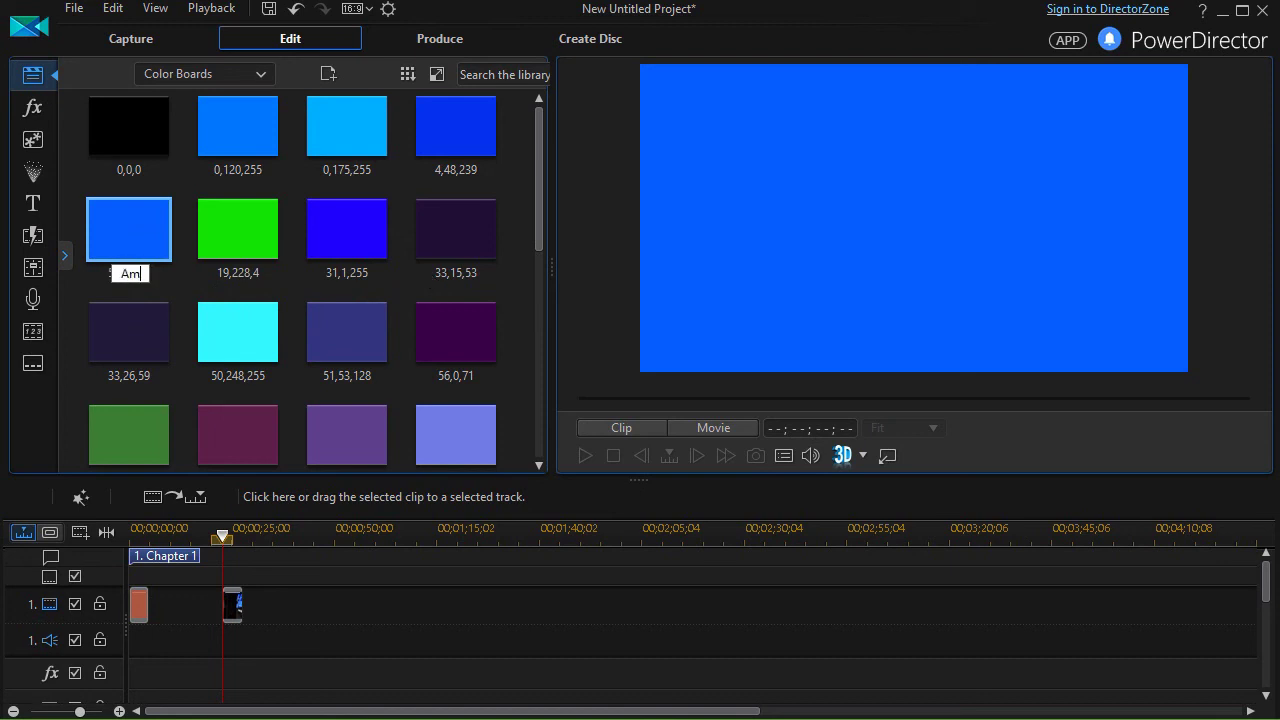
text(ericana)
key(Return)
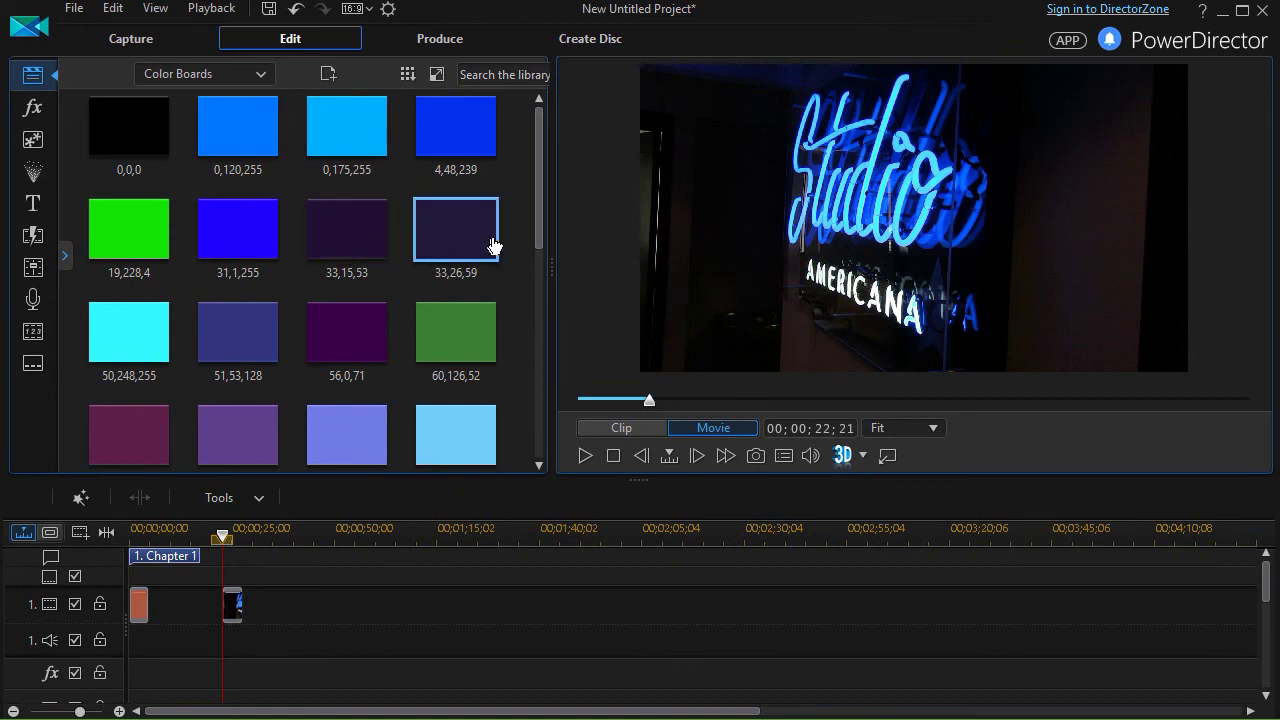
drag(540, 225, 540, 435)
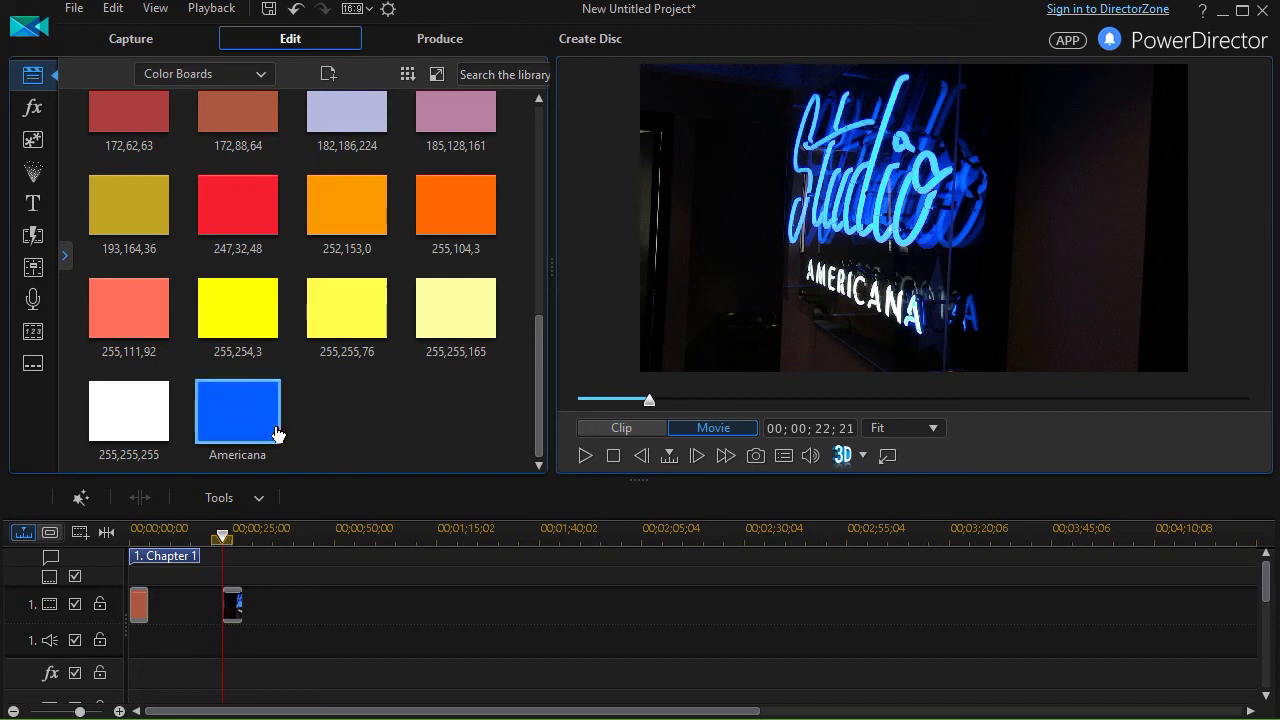
click(240, 610)
- Move the neon photo to track 2 and place the Americana board on track 1
scroll(247, 695, down, 1)
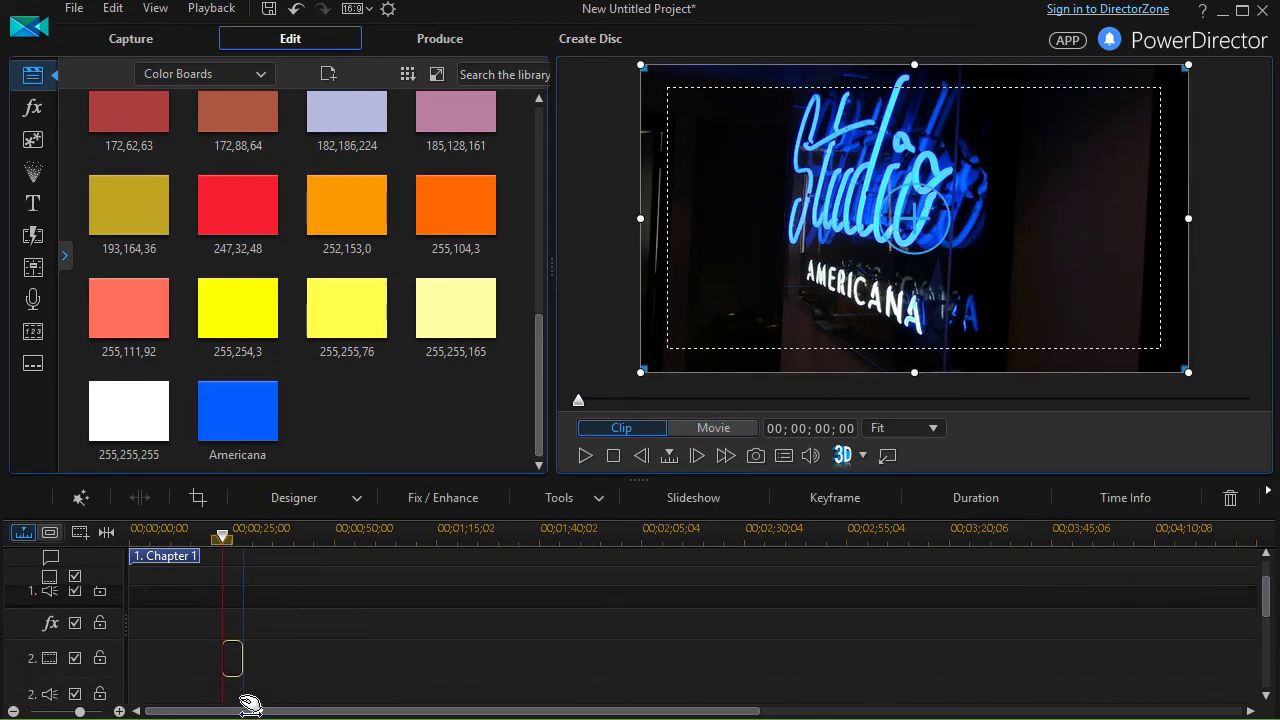
drag(249, 706, 252, 670)
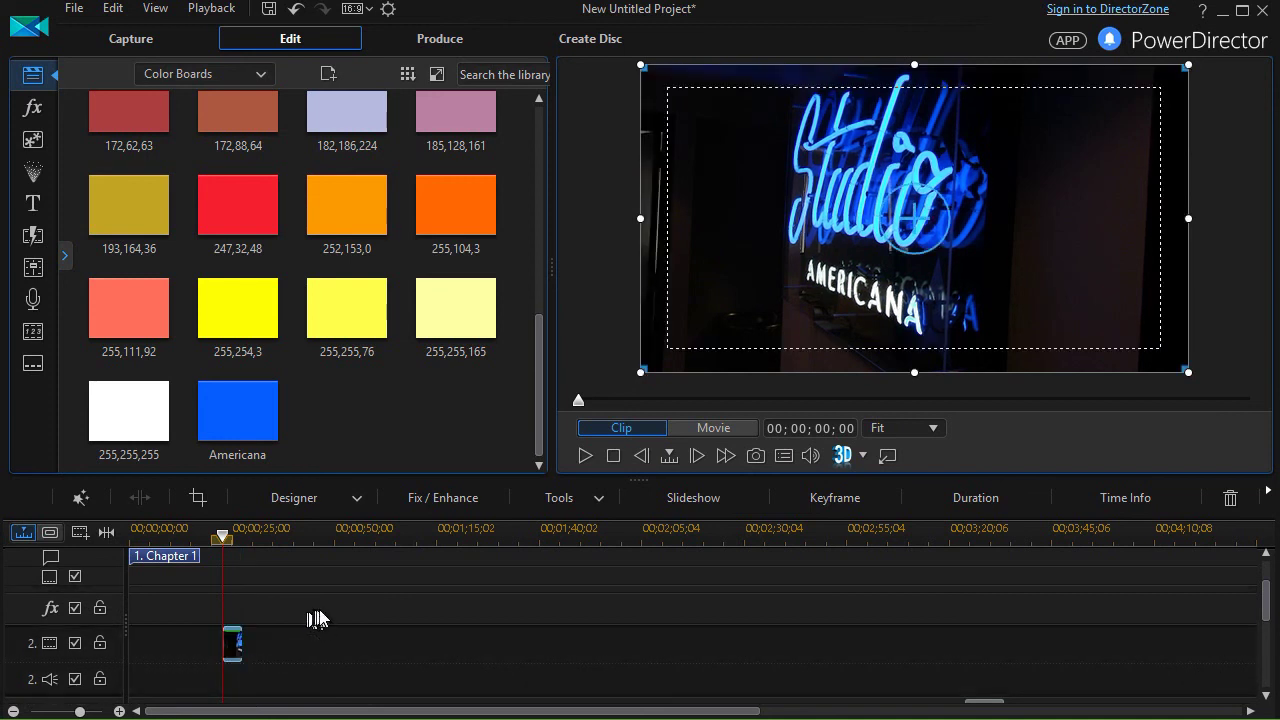
scroll(316, 619, up, 2)
drag(246, 414, 240, 606)
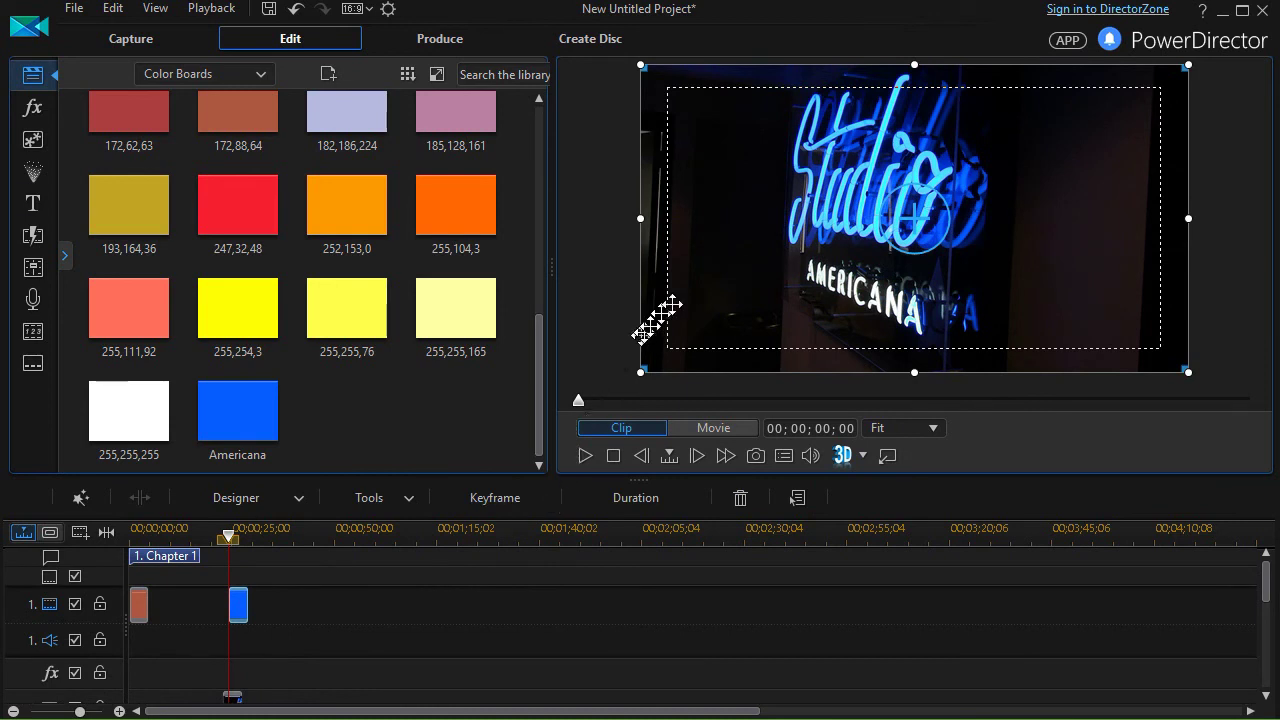
scroll(423, 594, down, 2)
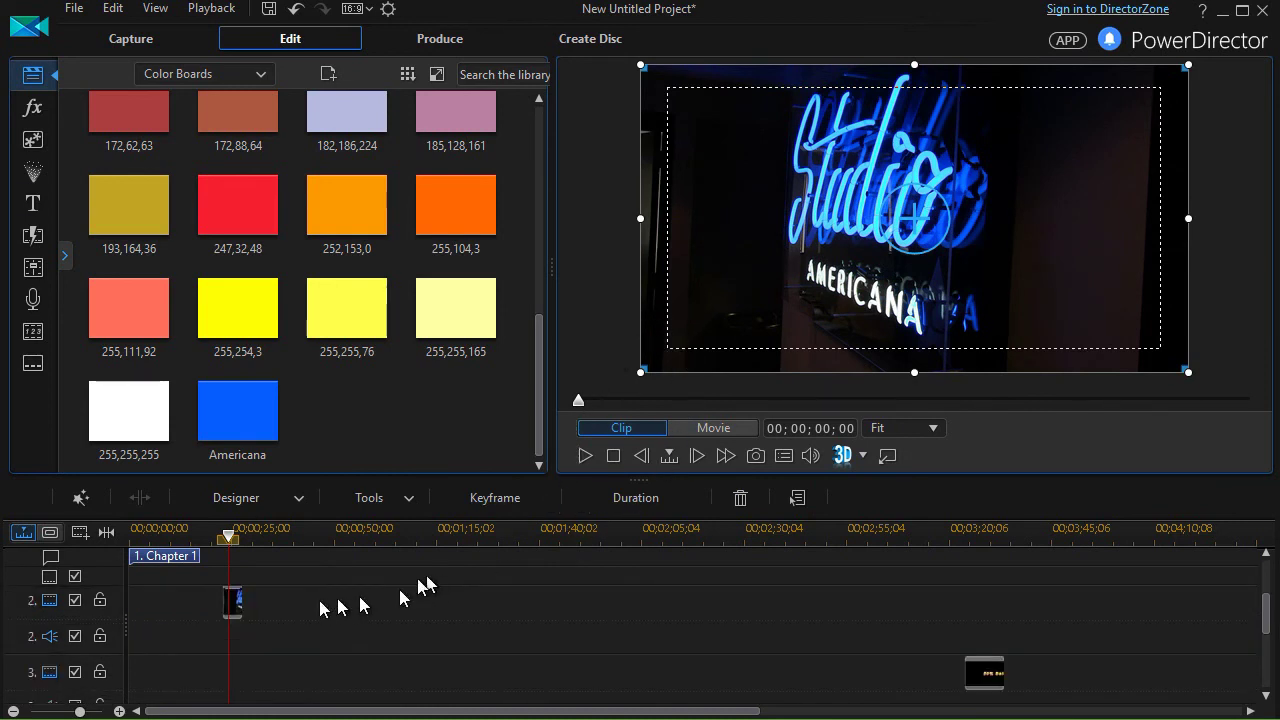
- In PiP Designer, scale the neon photo to 0.697 and shift it toward the upper left
double_click(233, 606)
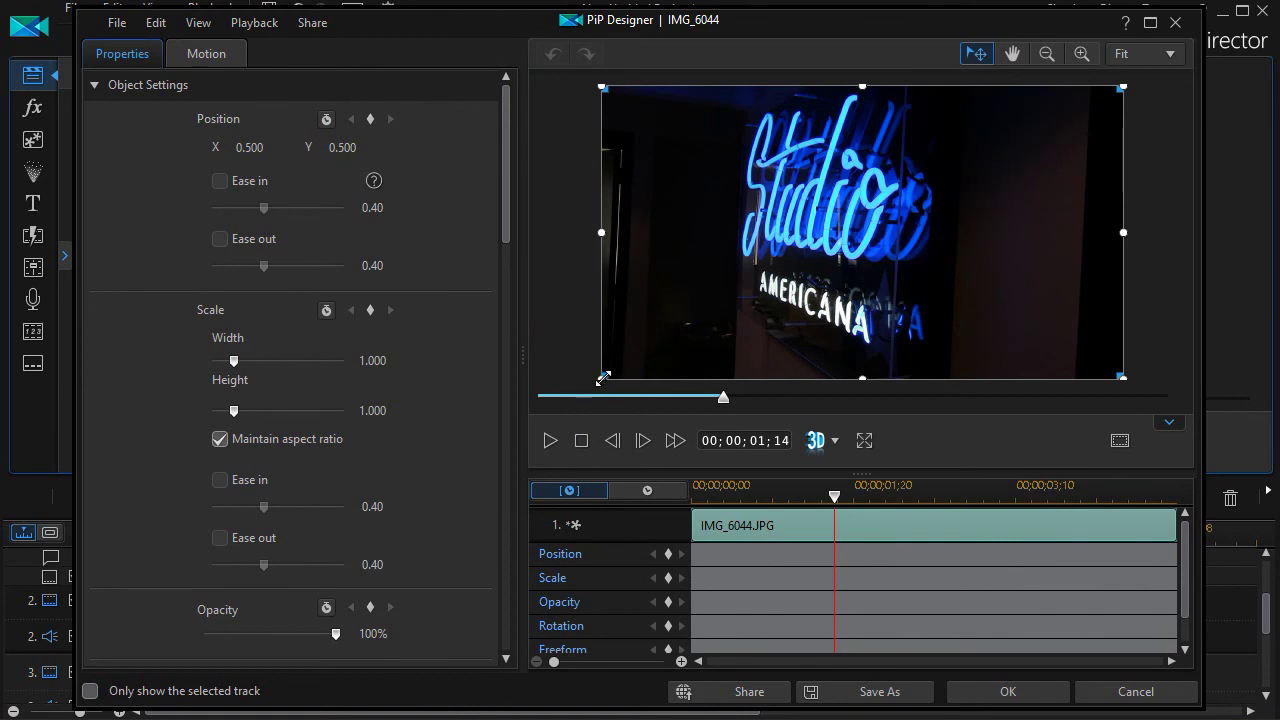
drag(606, 376, 757, 286)
drag(955, 172, 831, 184)
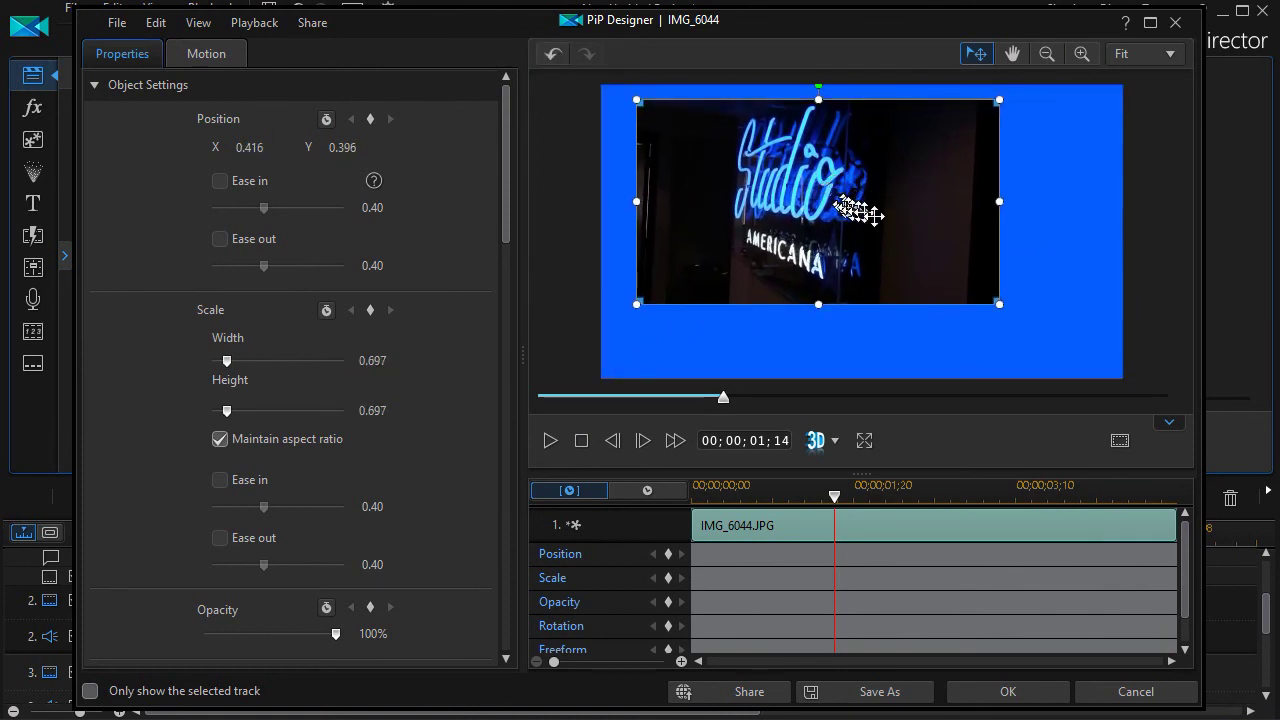
click(1008, 692)
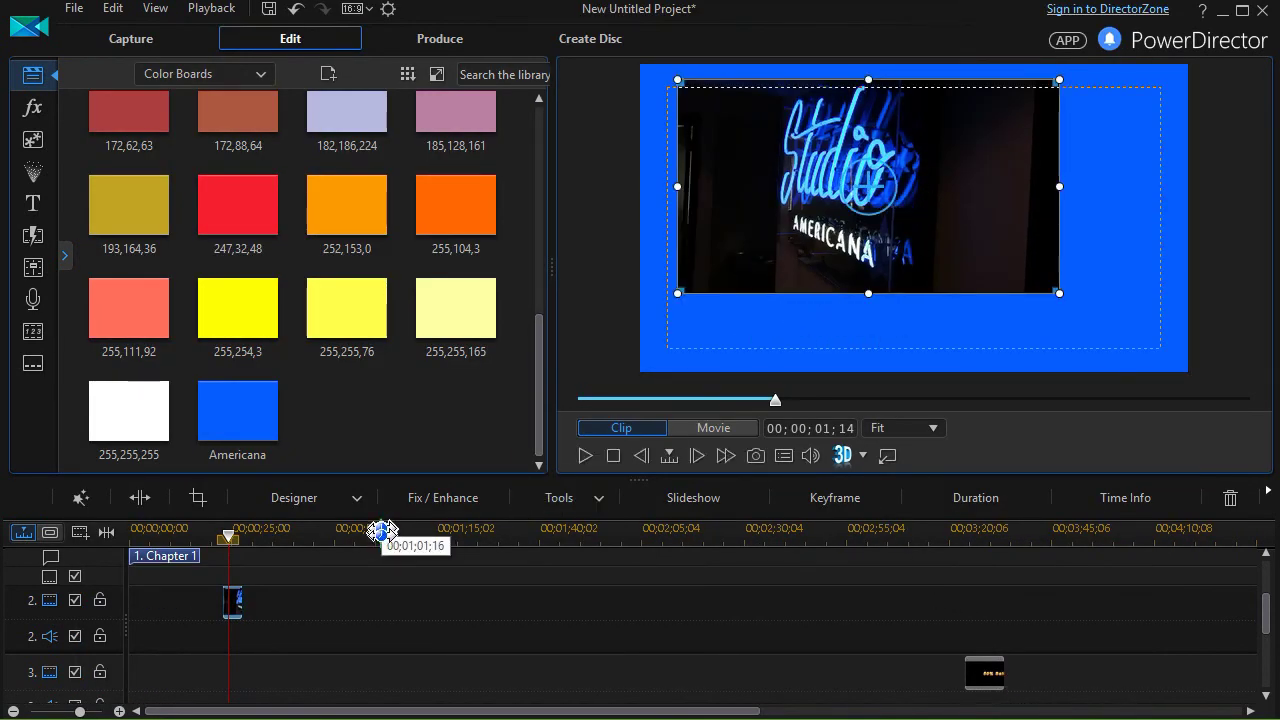
- Drop the rust bordered board onto track 3 with Trim Only and drag it below the neon lettering
scroll(407, 550, down, 2)
scroll(405, 548, up, 3)
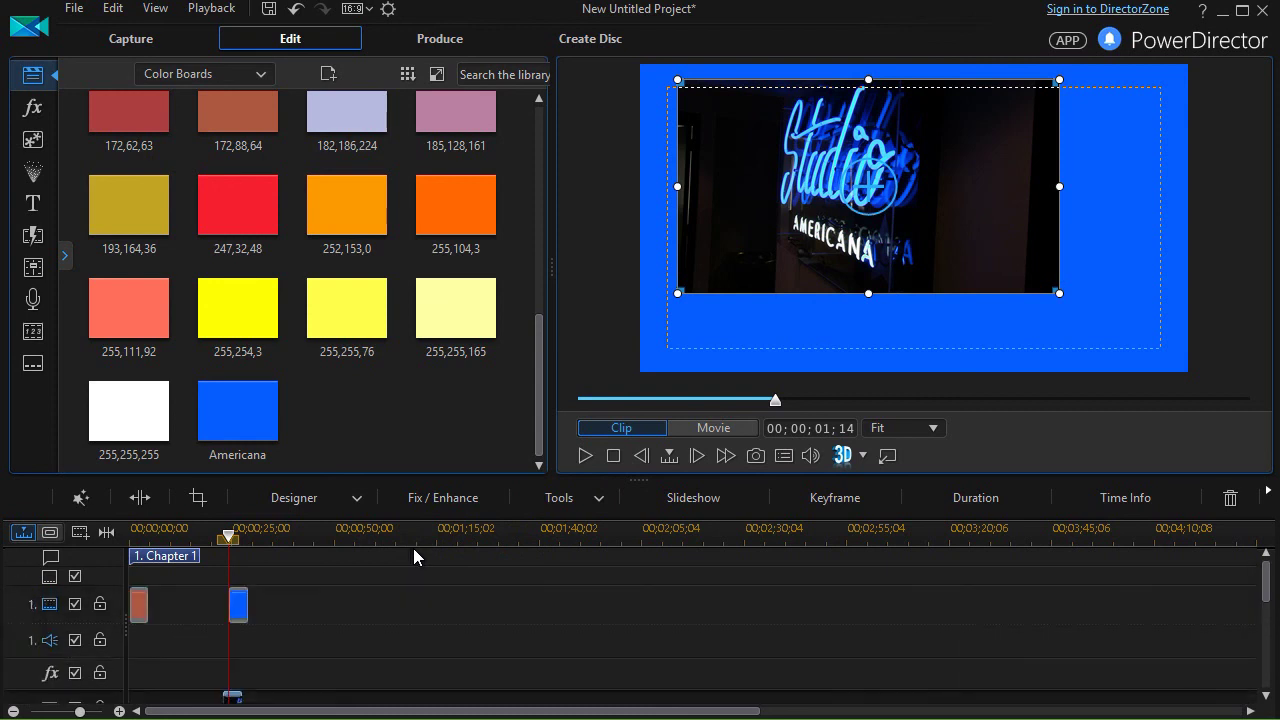
scroll(413, 548, up, 1)
scroll(330, 585, down, 1)
scroll(380, 557, up, 1)
scroll(300, 577, down, 1)
scroll(300, 580, up, 1)
drag(138, 614, 243, 682)
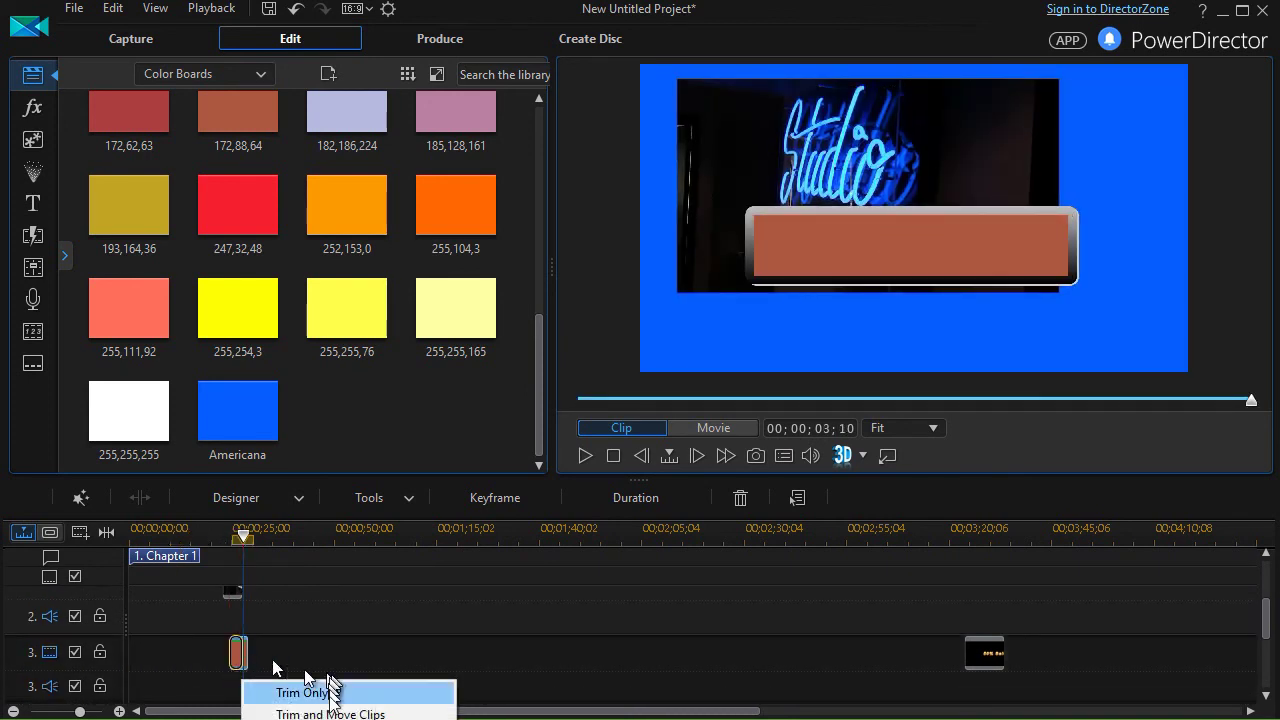
click(414, 689)
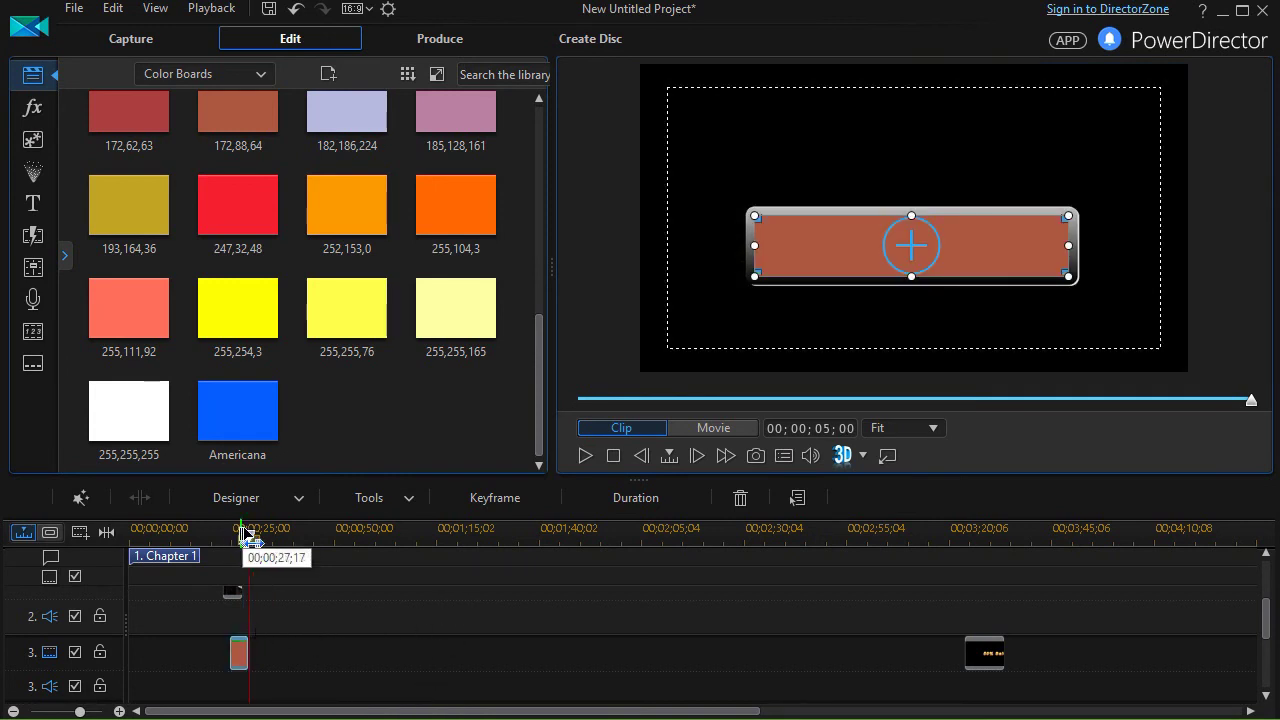
drag(250, 540, 241, 538)
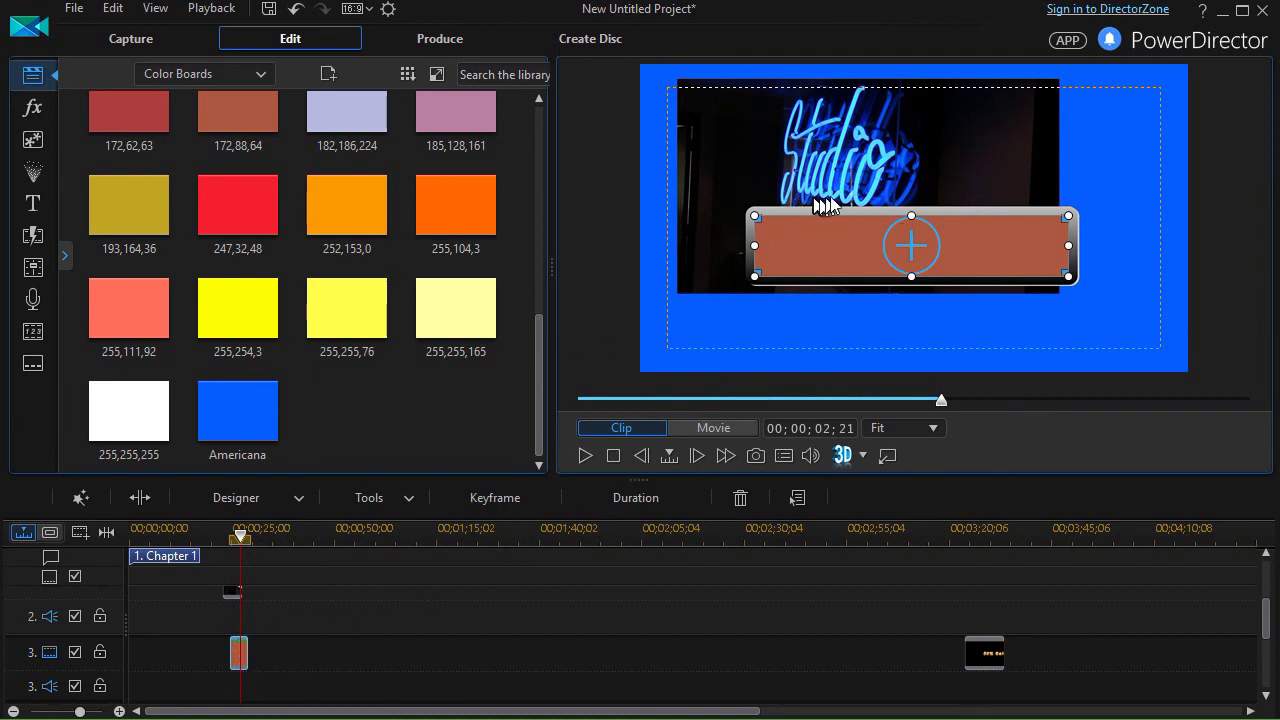
drag(898, 248, 900, 322)
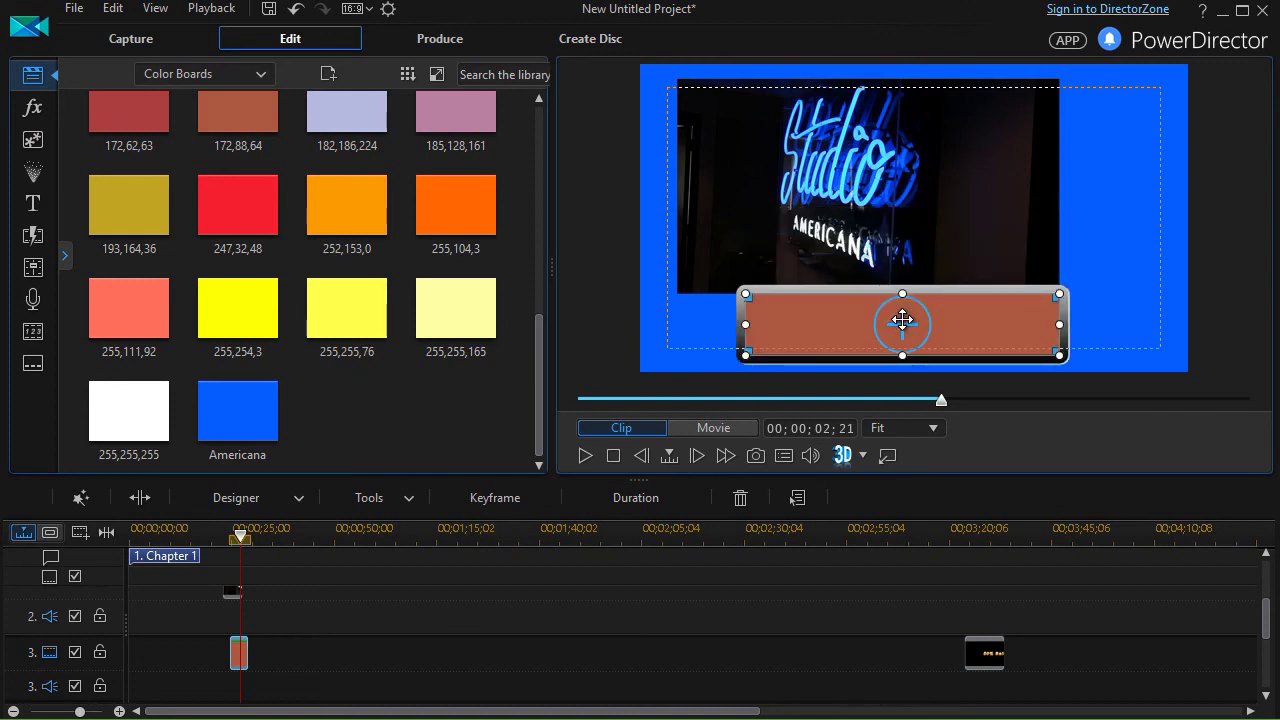